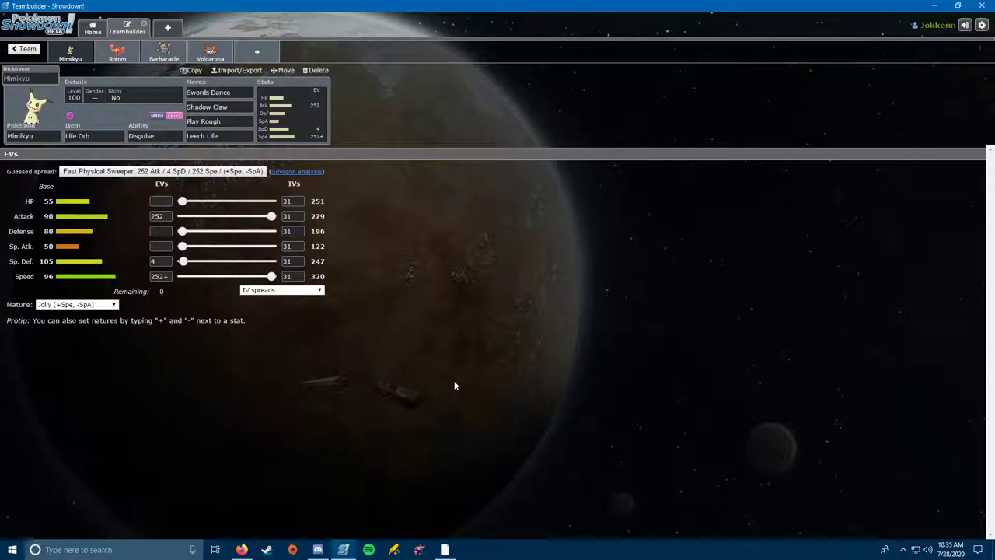
click(225, 94)
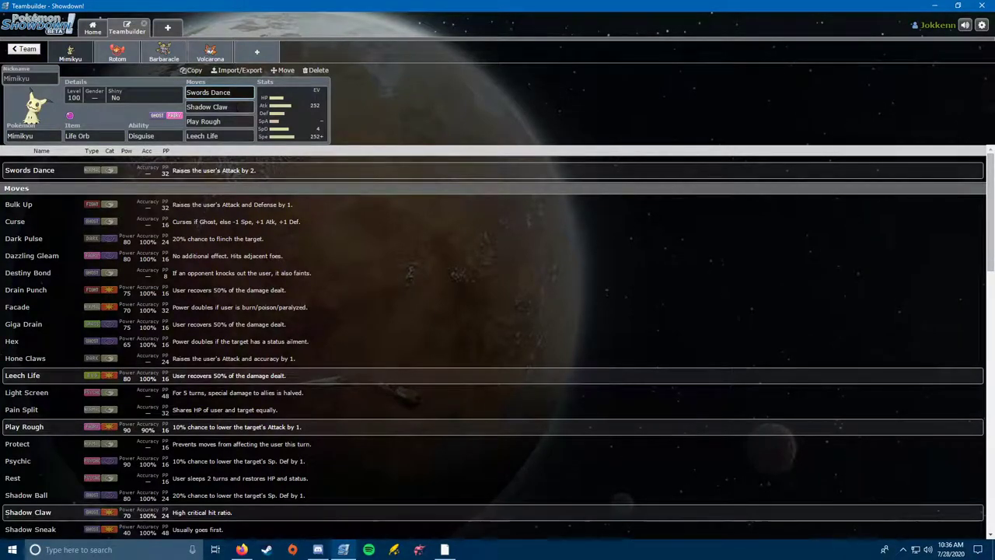
Re-pick Shadow Claw as Mimikyu's second move via the Physical filter, then clear the filter.
key(Tab)
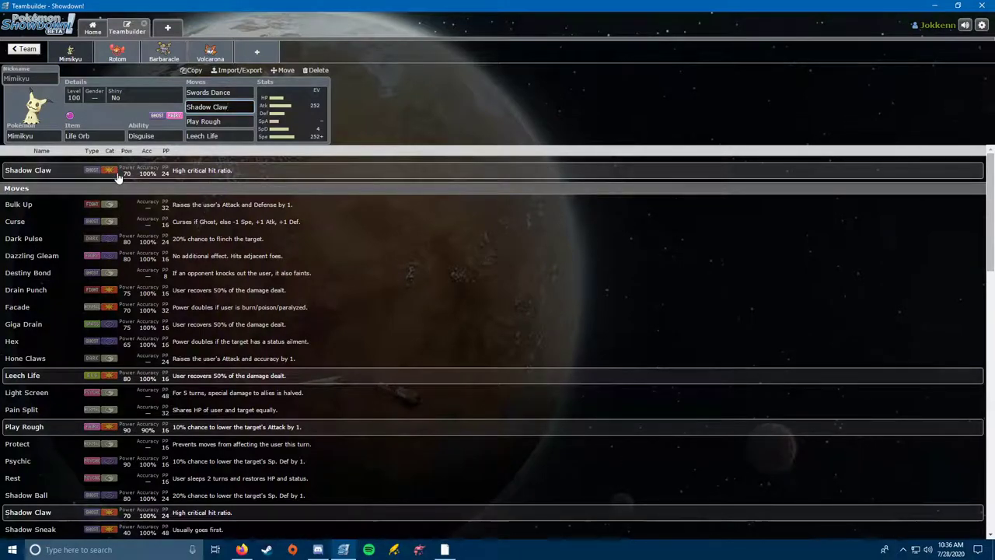
key(ctrl+a)
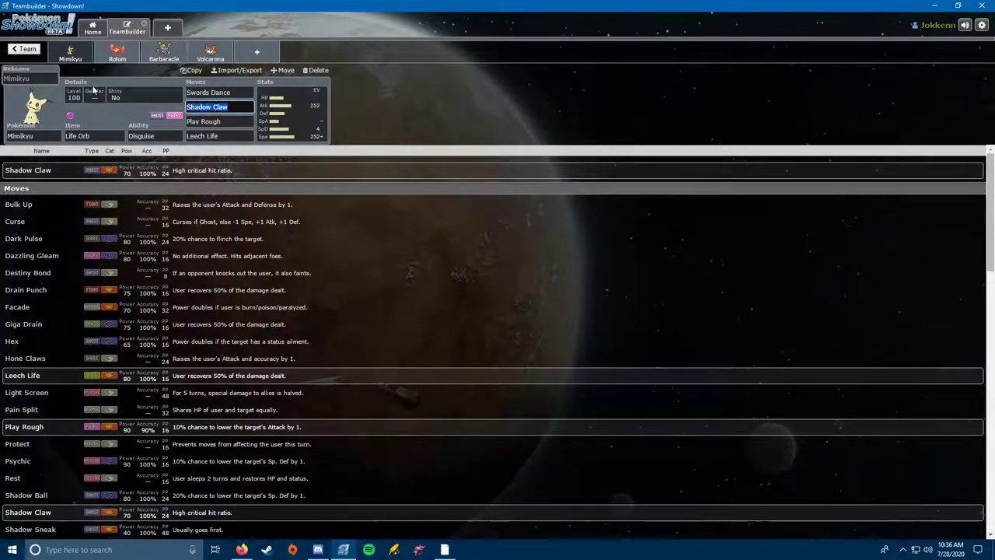
text(physical)
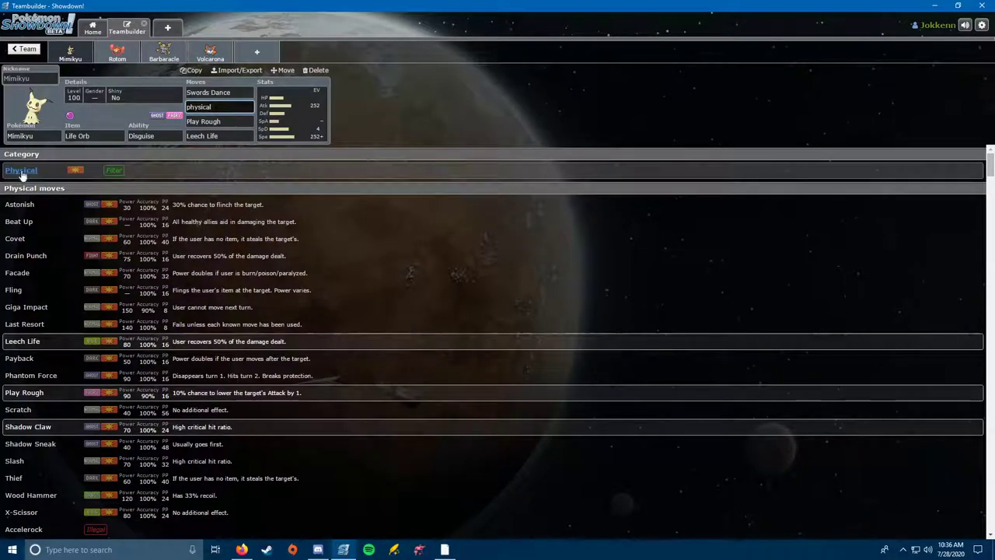
click(69, 170)
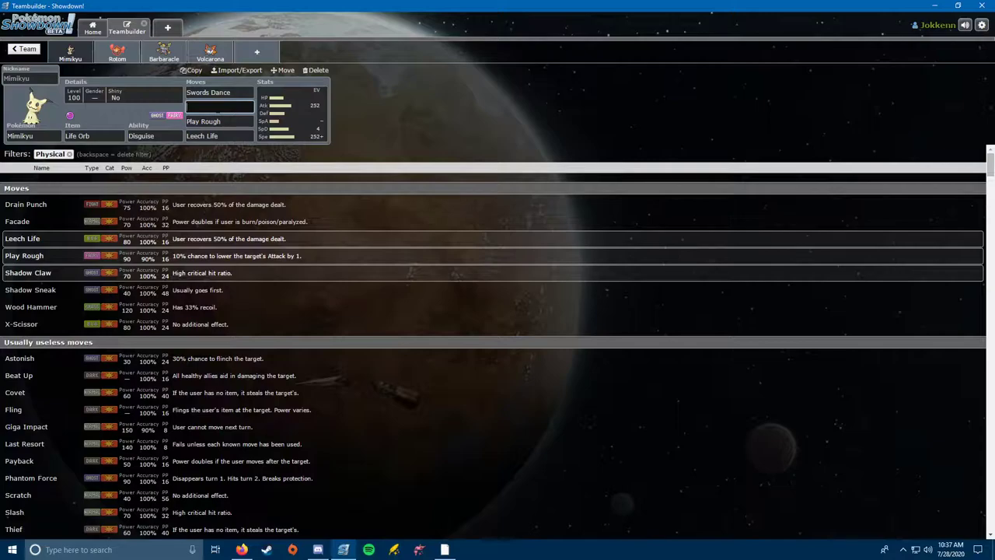
text(shadow)
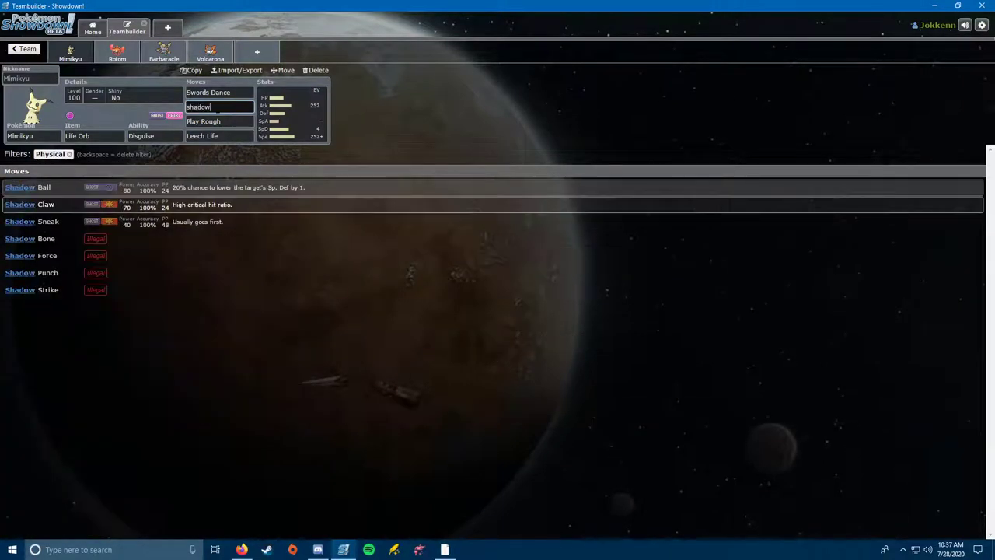
click(181, 206)
click(69, 154)
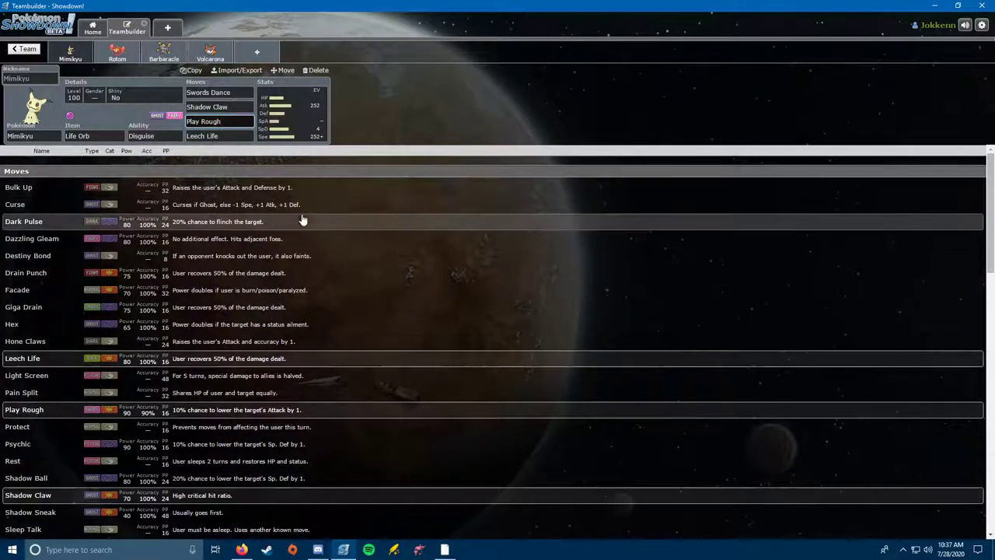
click(116, 135)
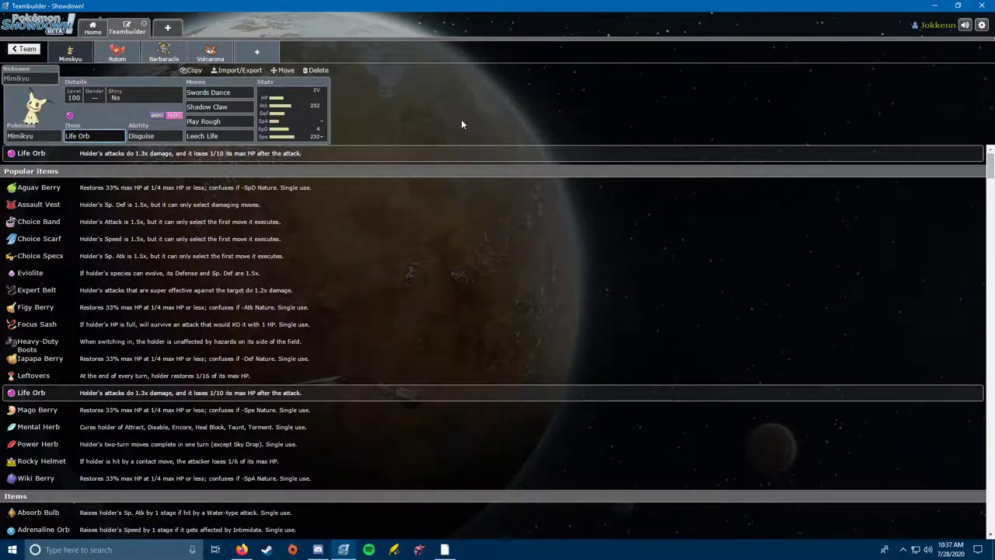
Compare Lum Berry, Spell Tag and Pixie Plate as Mimikyu's held item.
key(BackSpace)
key(BackSpace)
text(lum)
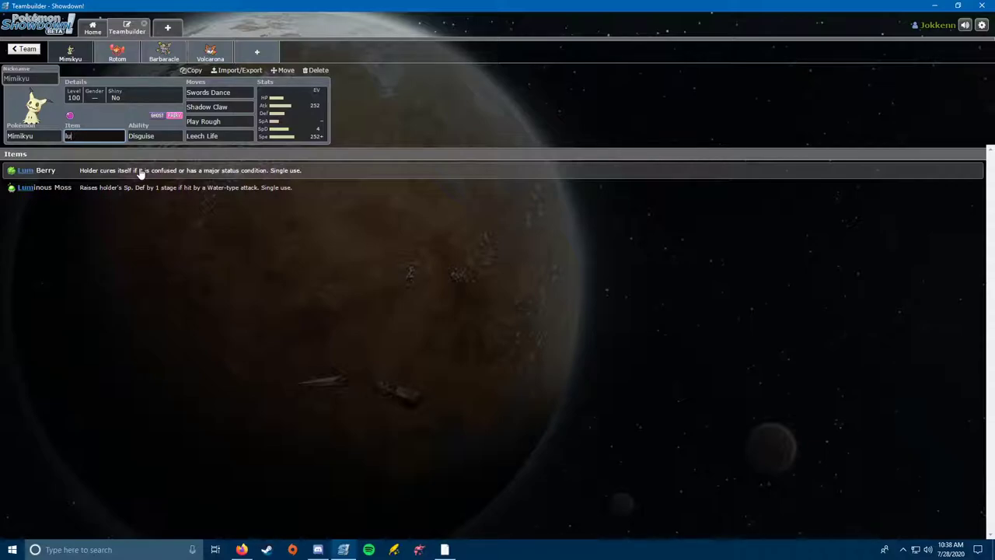
key(BackSpace)
key(BackSpace)
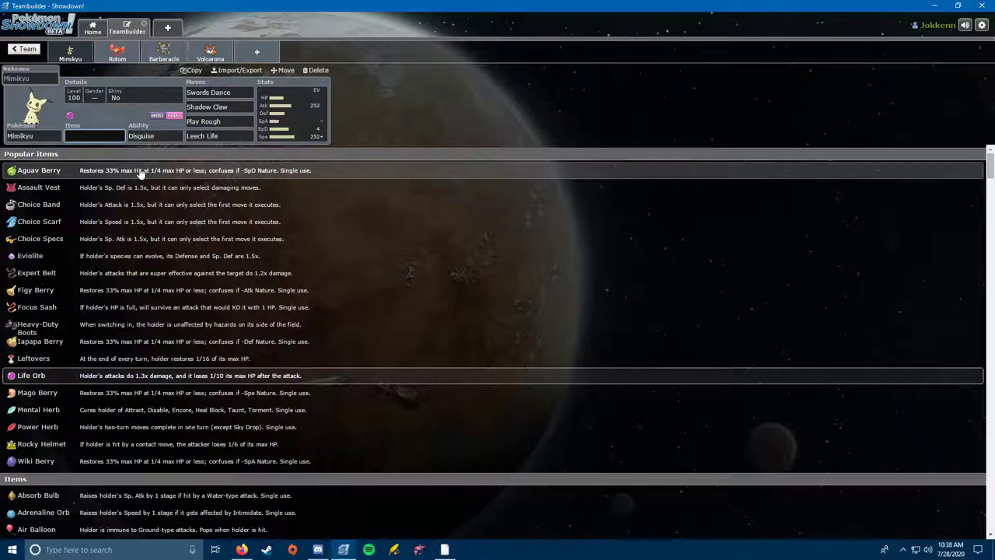
text(spell)
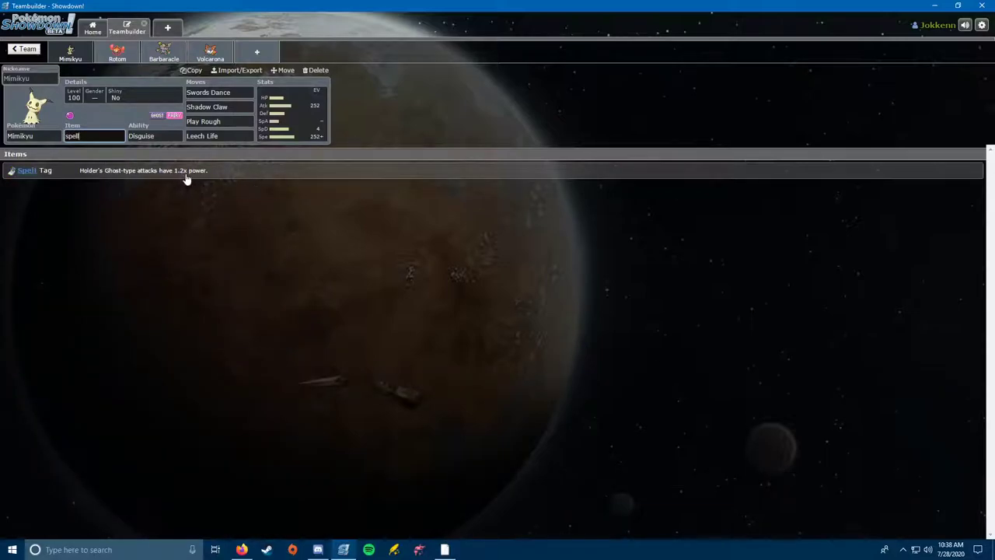
key(BackSpace)
key(BackSpace)
key(BackSpace)
key(BackSpace)
key(BackSpace)
text(pixie)
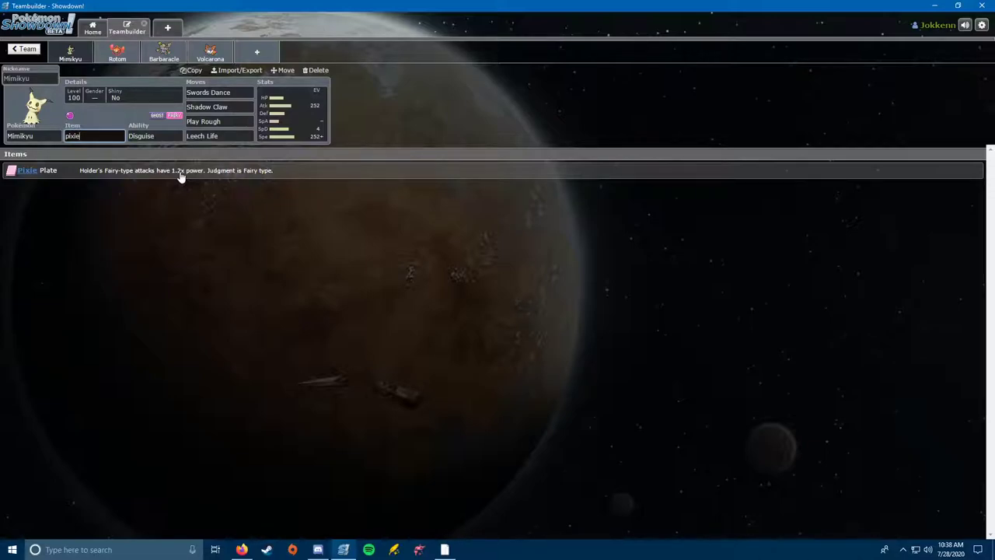
key(BackSpace)
key(BackSpace)
key(BackSpace)
key(BackSpace)
key(BackSpace)
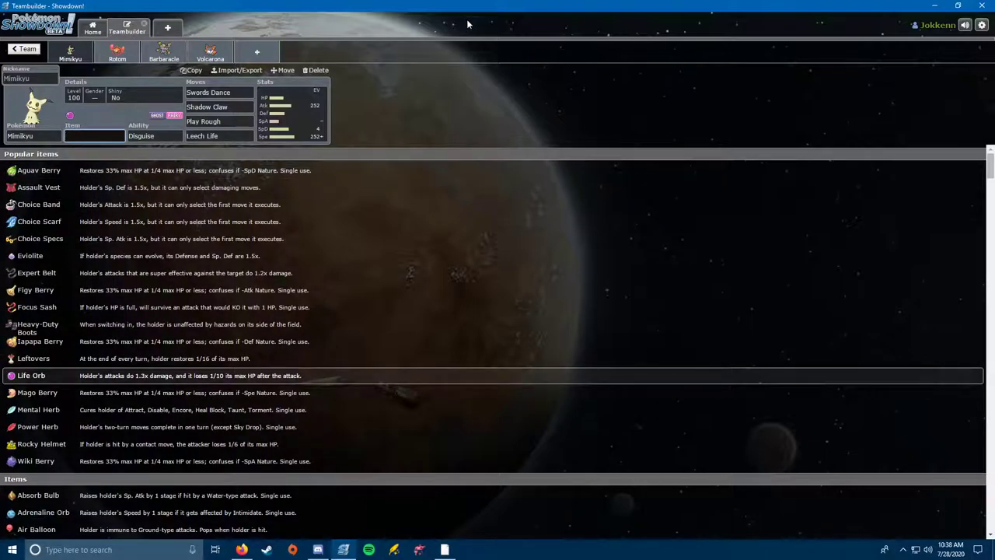
Keep Life Orb on Mimikyu and show its EVs: 252 Atk, 4 SpD, 252+ Spe, Jolly.
text(life)
key(Return)
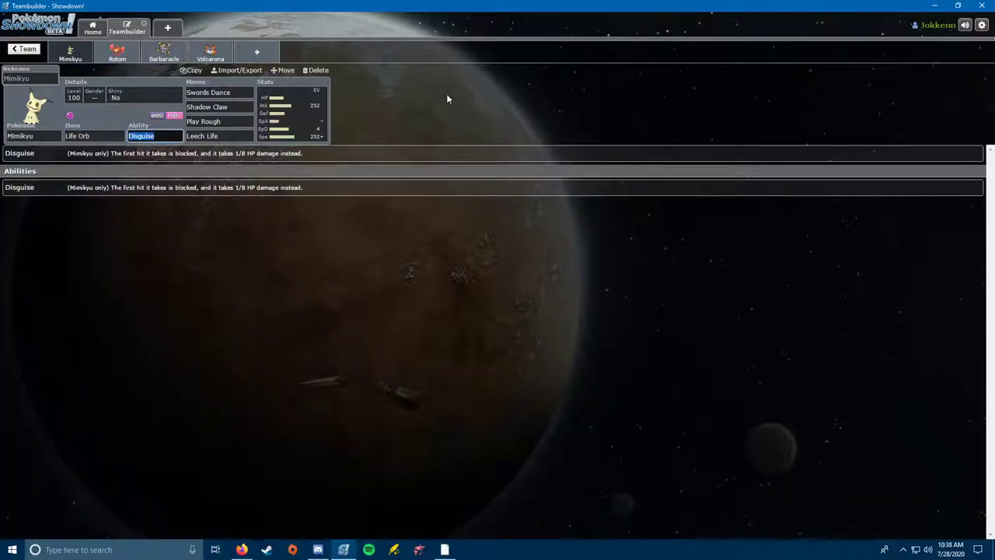
click(294, 128)
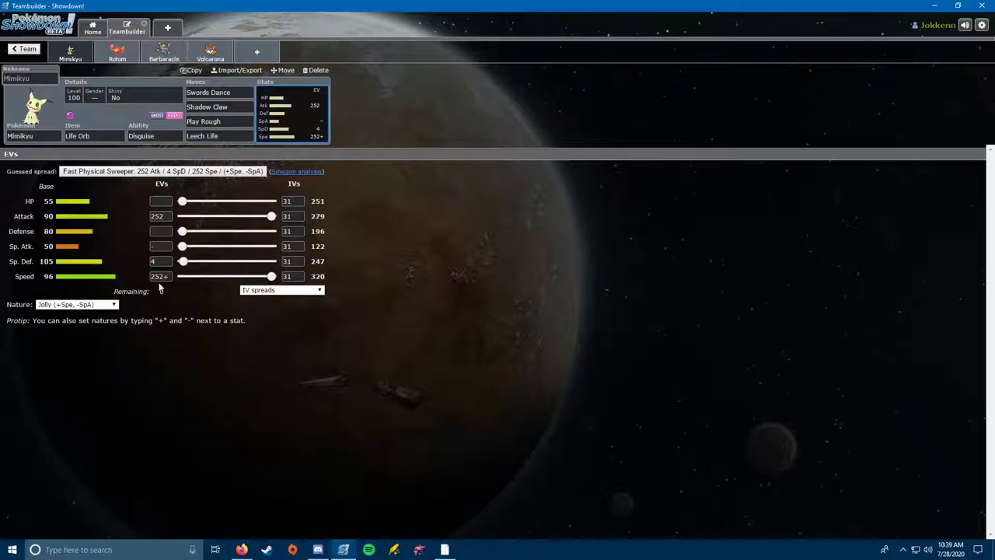
Change Mimikyu's nature from Jolly to Adamant, giving 306 Attack and 291 Speed.
click(92, 305)
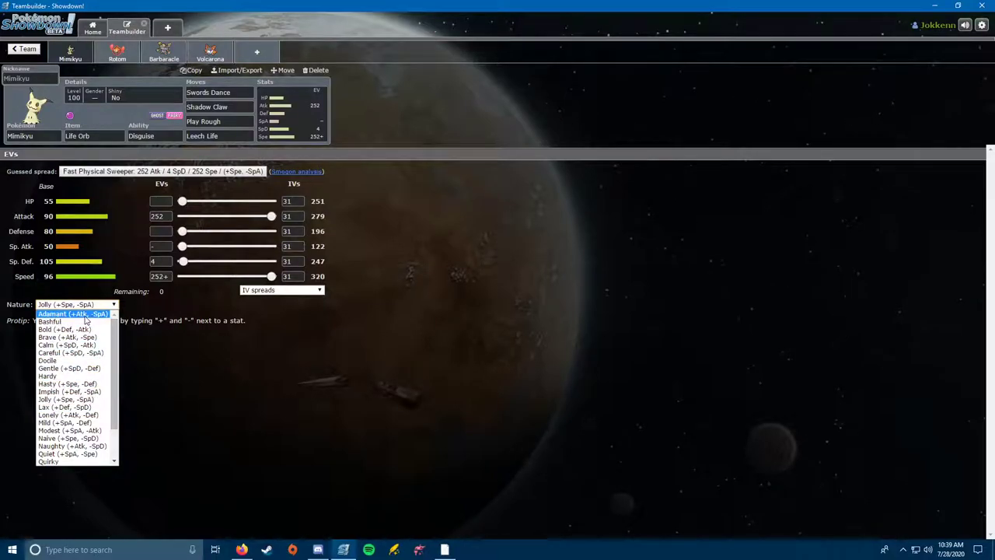
click(85, 315)
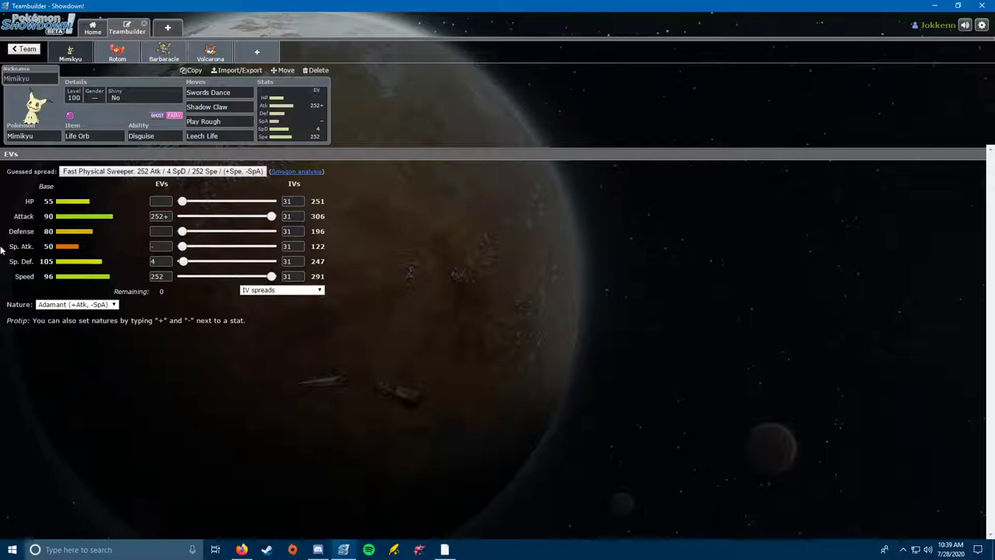
Switch to Rotom-Heat, check its moves and EVs, and equip Magnet as its item.
click(117, 60)
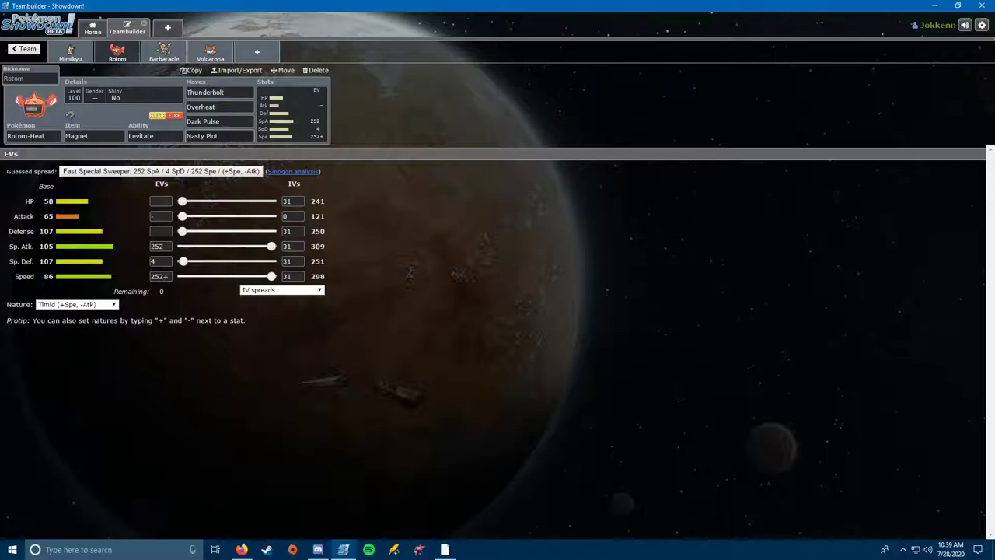
click(218, 136)
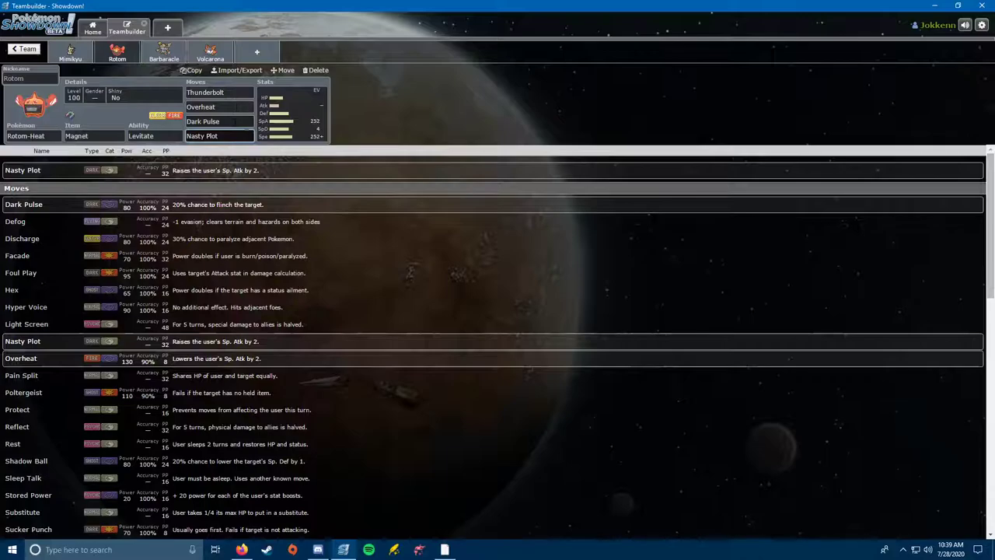
click(278, 134)
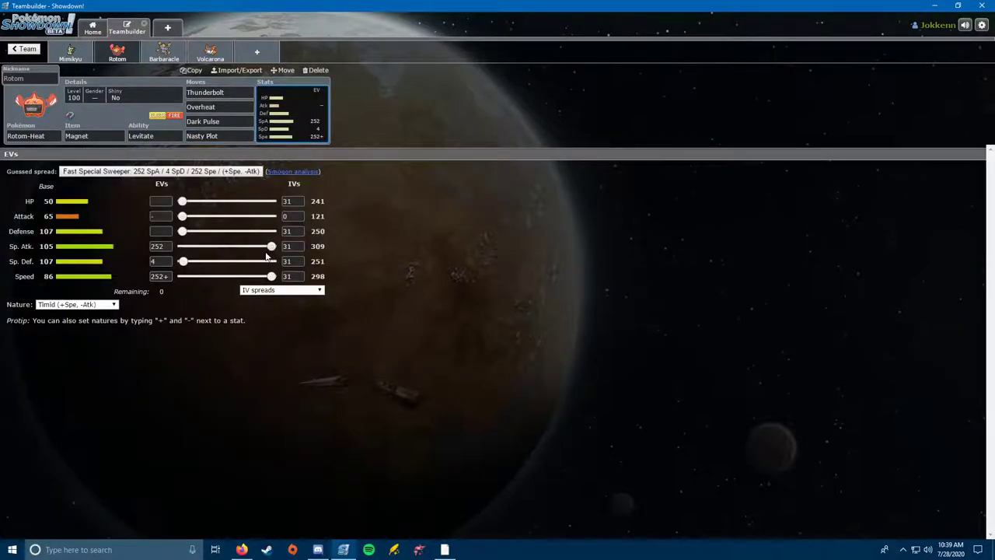
click(89, 136)
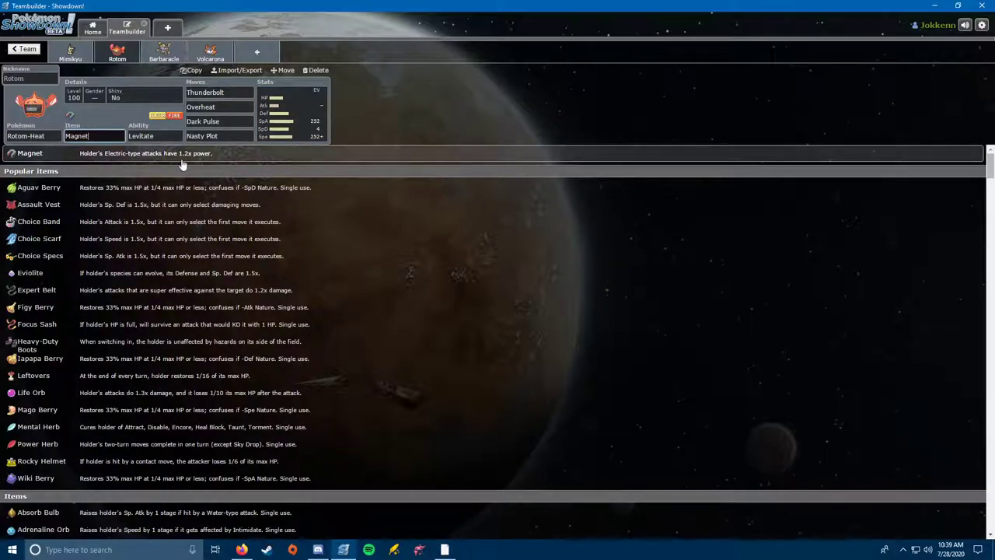
click(382, 129)
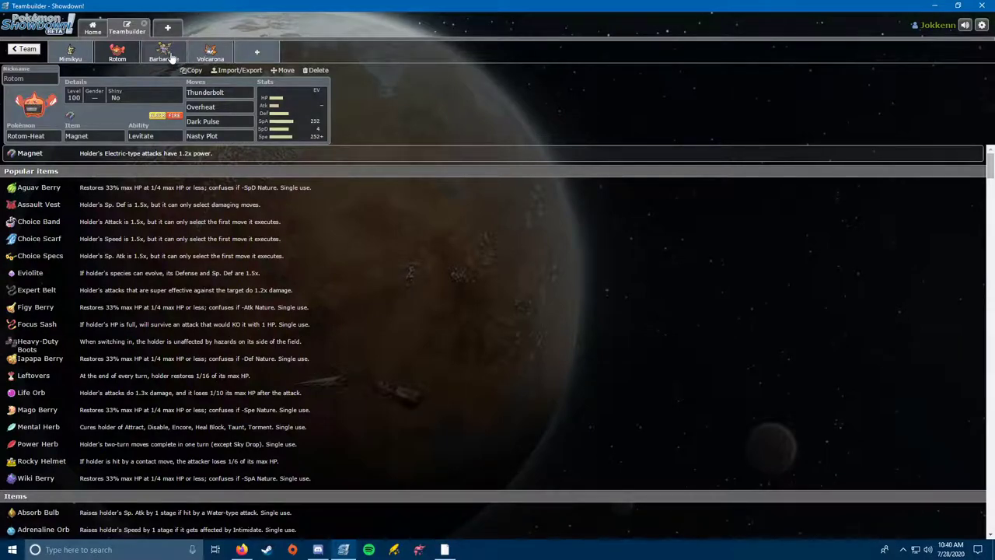
Open Barbaracle's set and review its White Herb item and Shell Smash move.
click(171, 55)
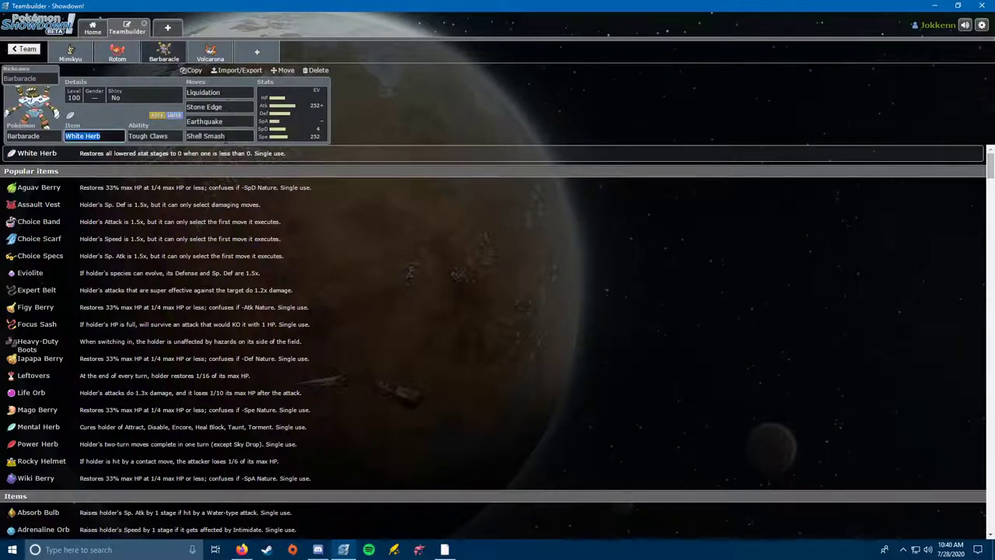
click(238, 141)
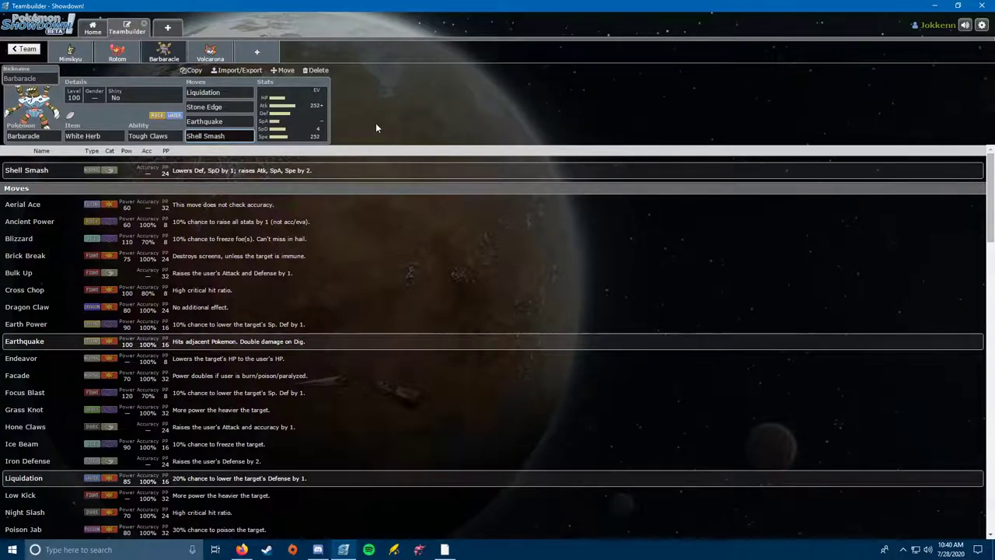
click(85, 135)
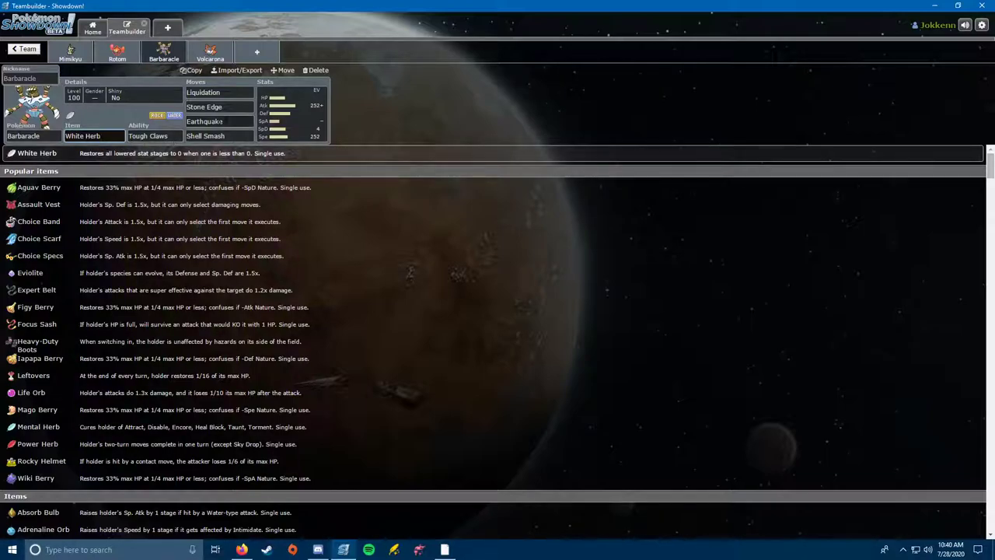
click(218, 136)
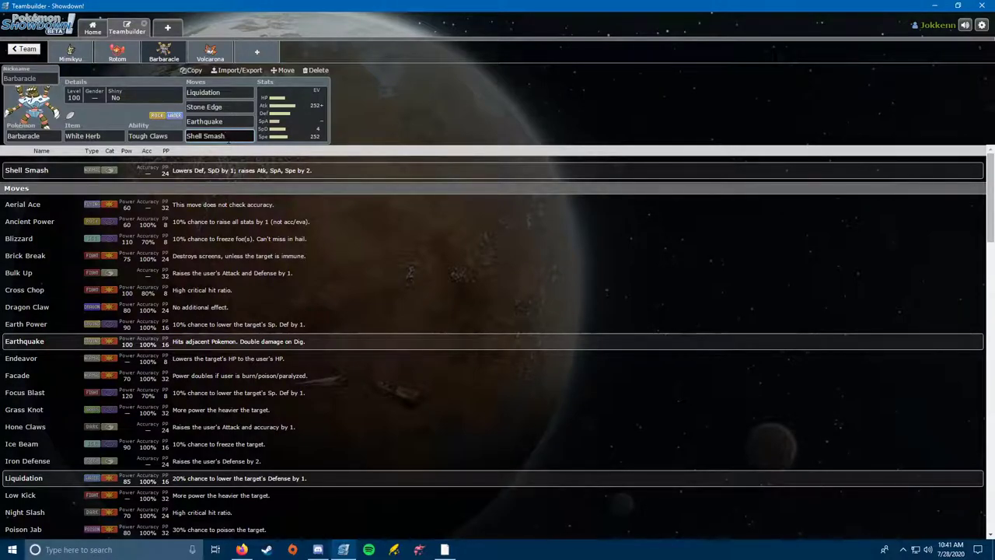
Open Volcarona's set and show its EVs: 252 HP, 204+ Def, 52 Spe, Bold.
click(199, 49)
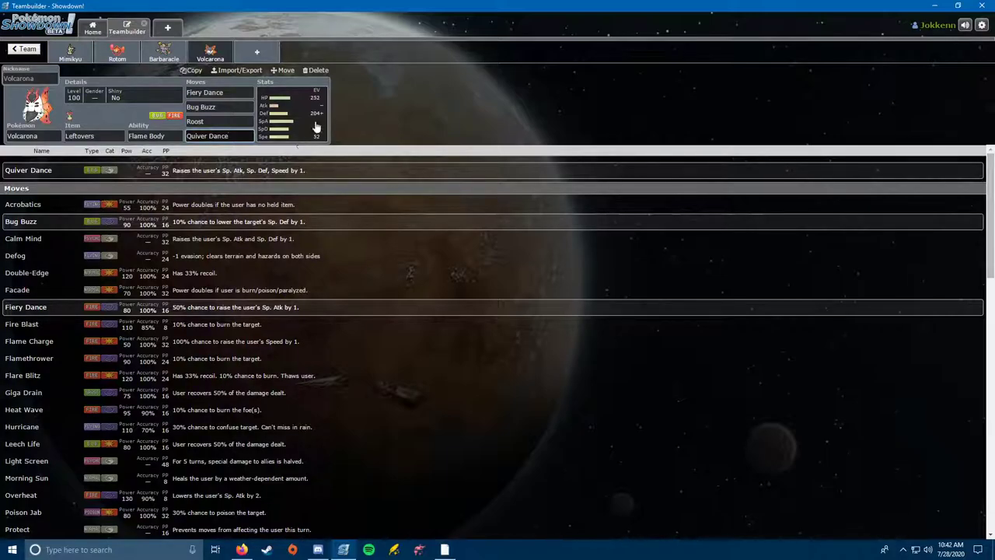
click(296, 129)
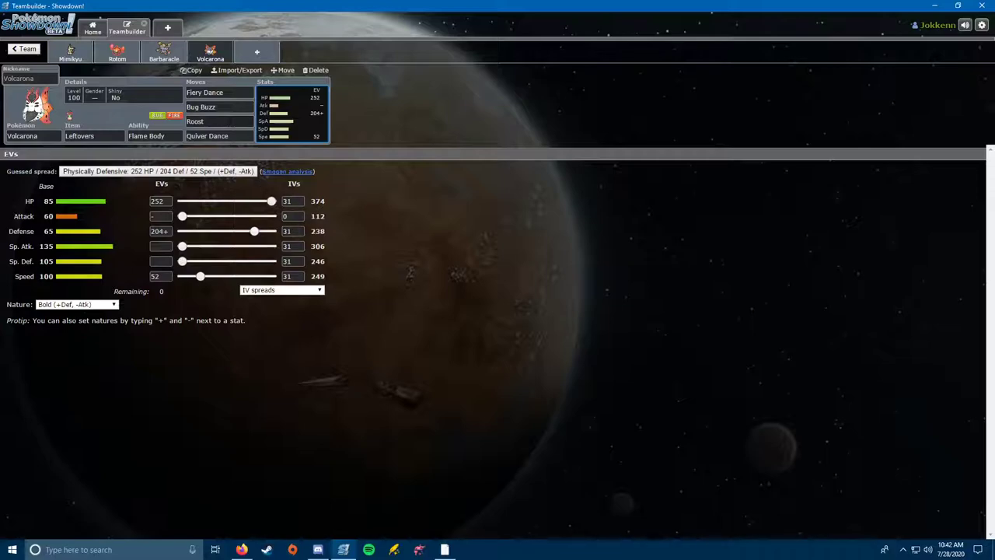
Review Volcarona's Roost, Leftovers, Fiery Dance, Quiver Dance and Bug Buzz, leaving Bug Buzz's move list open.
click(219, 122)
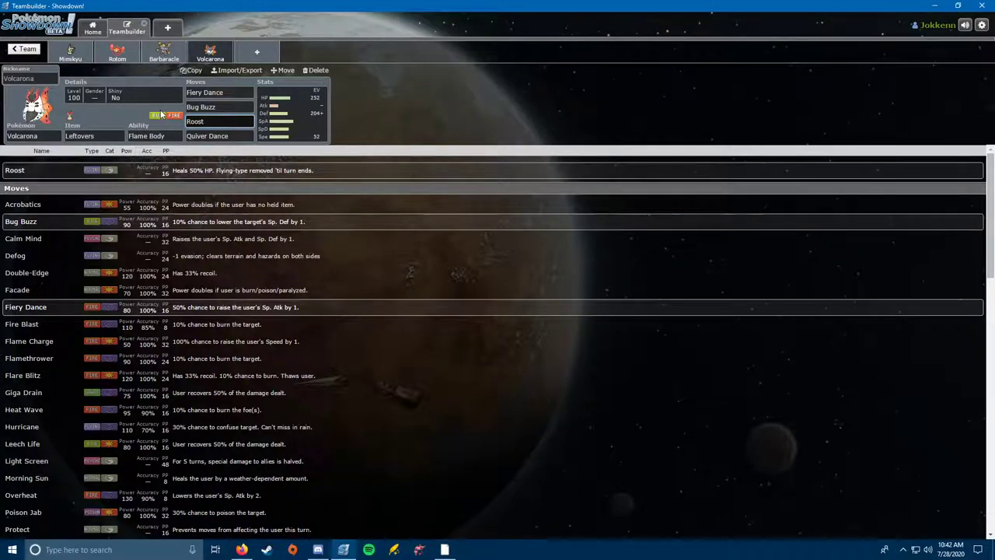
click(93, 136)
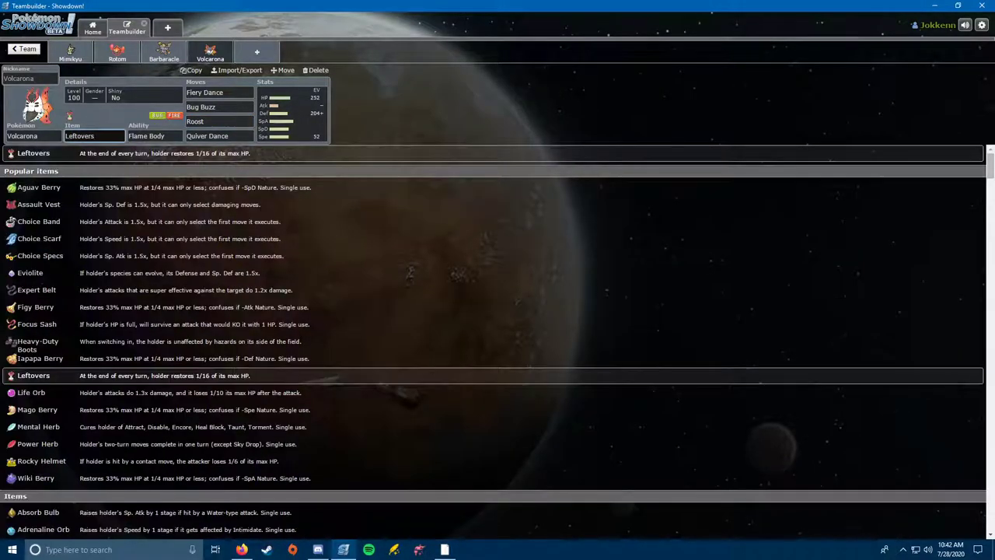
click(220, 93)
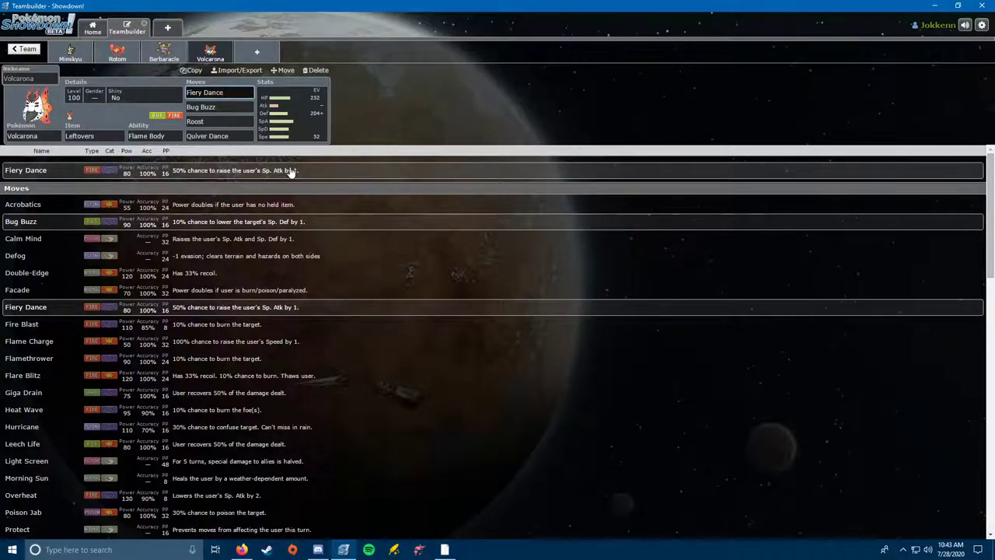
click(235, 132)
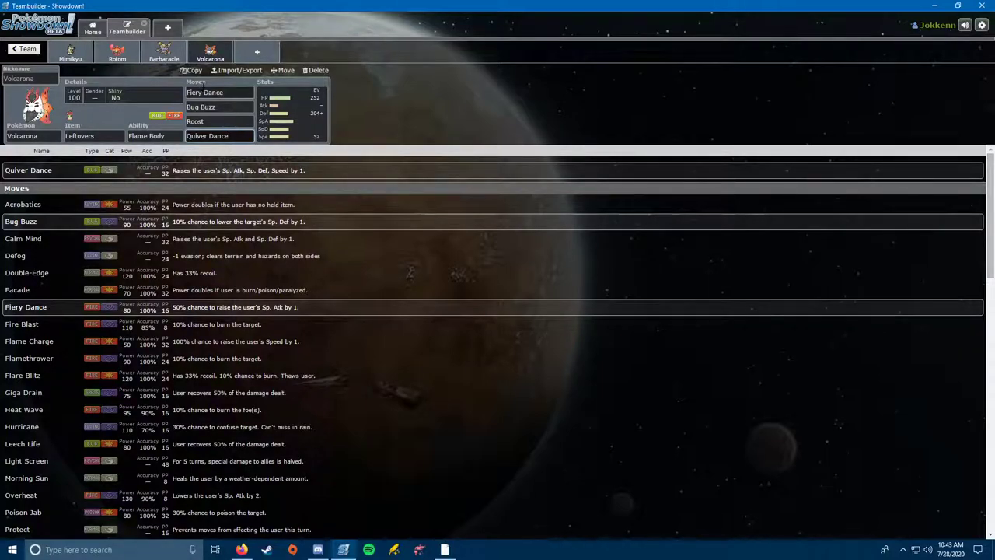
click(219, 92)
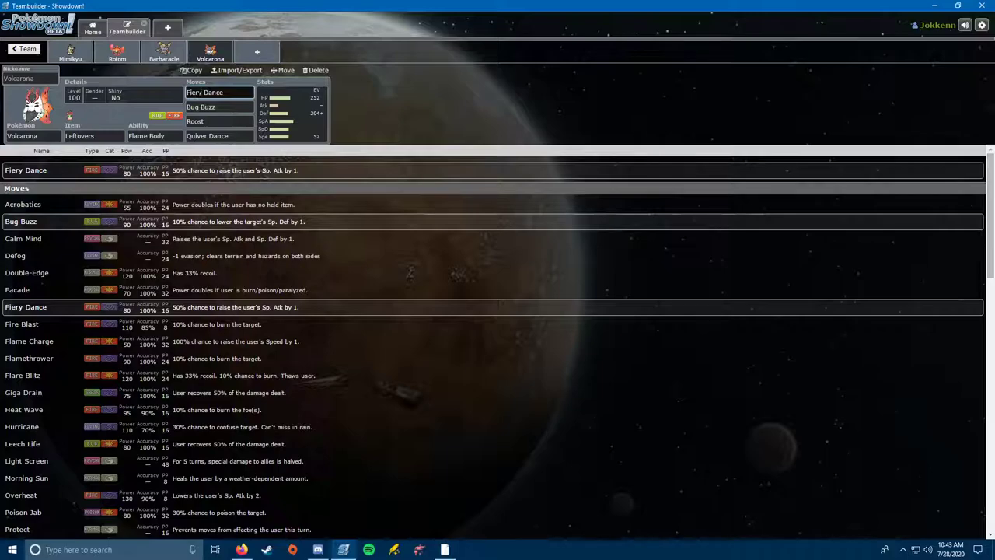
key(Tab)
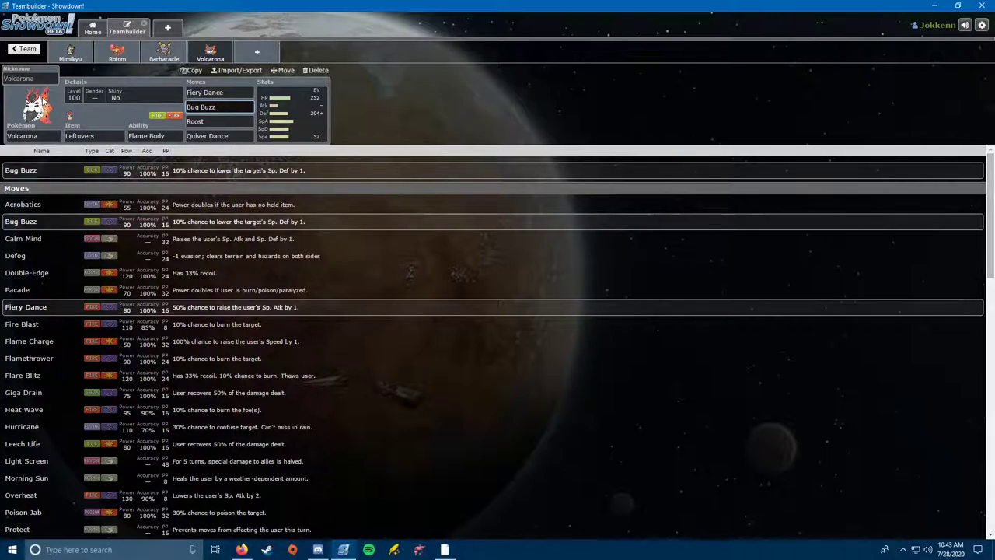
click(364, 108)
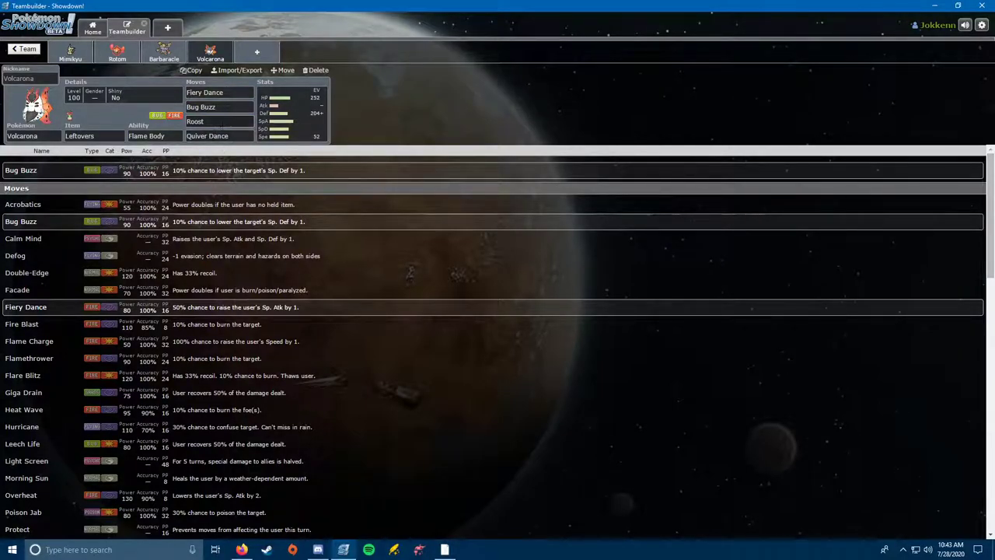
Add Gardevoir as the fifth team member holding Leftovers.
click(257, 50)
text(gardevoir)
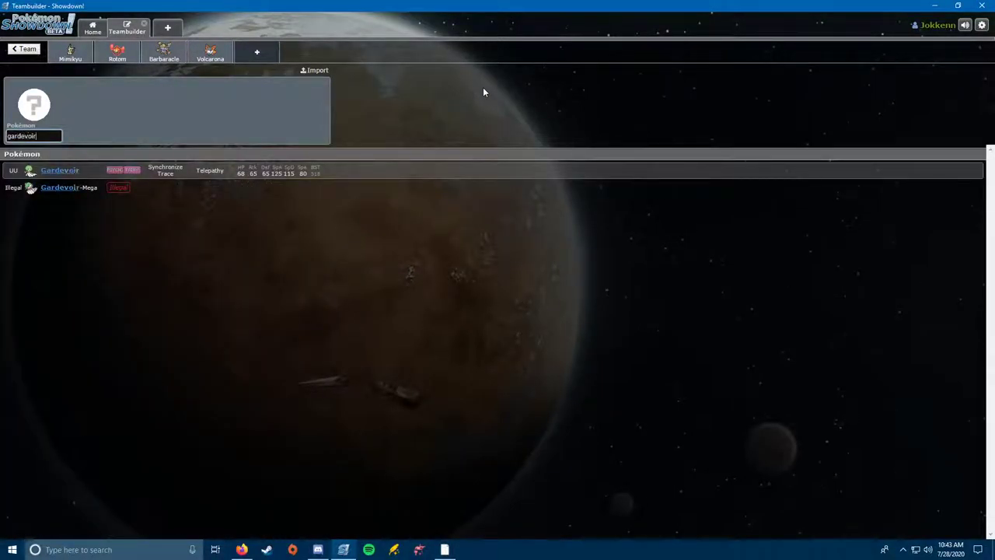
key(Return)
text(leftovers)
key(Return)
Keep Synchronize and give Gardevoir Substitute, Calm Mind, Moonblast and Psychic.
key(Return)
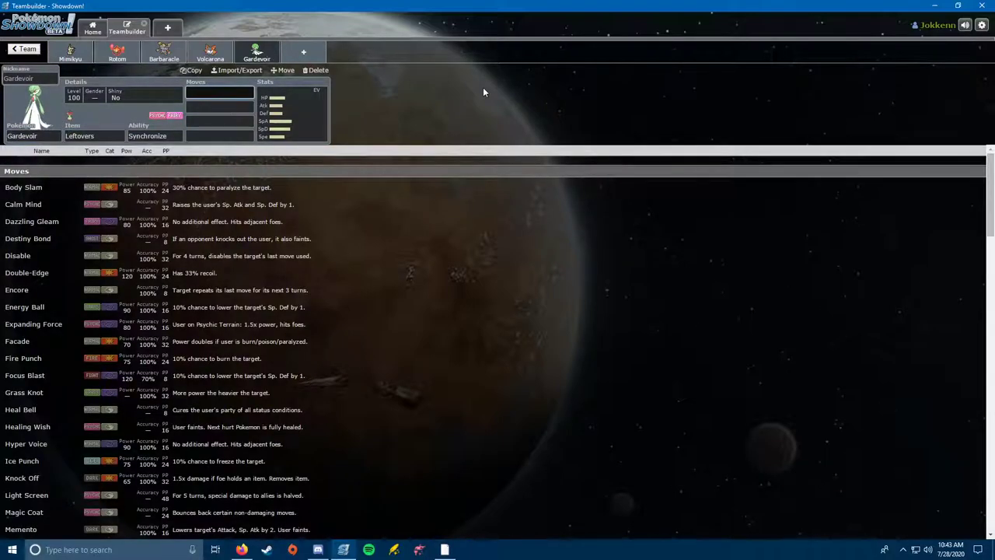
text(substi)
key(Return)
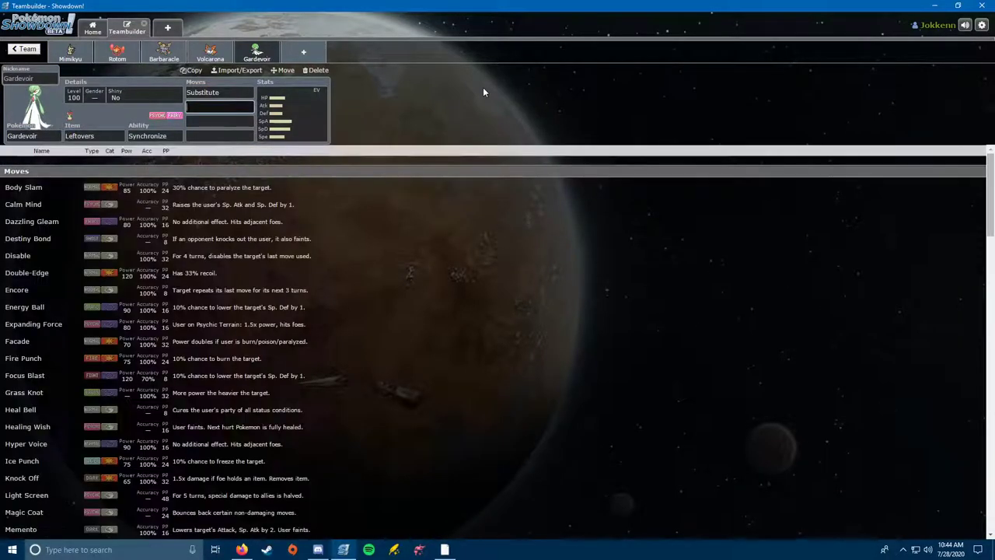
text(calm)
key(Return)
text(mi)
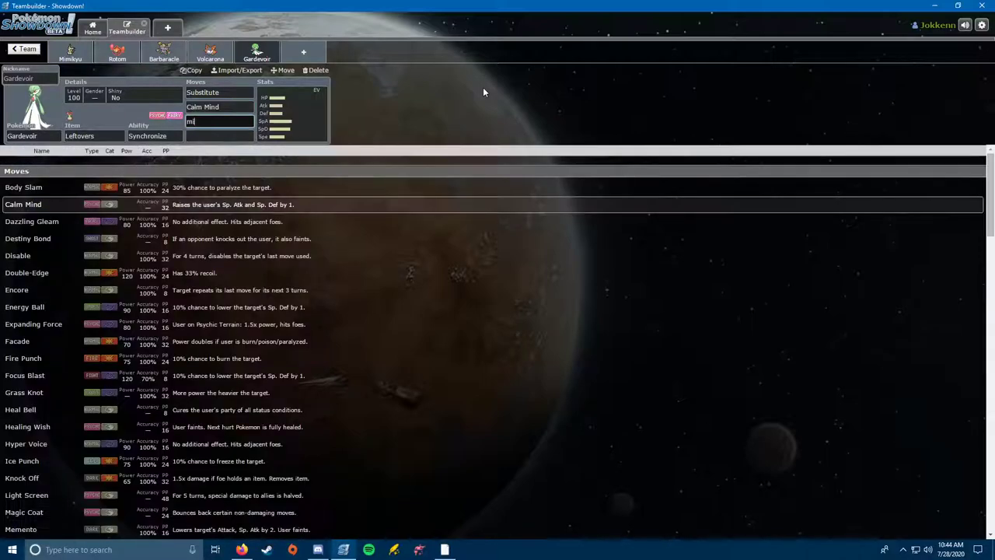
key(BackSpace)
text(oonb)
key(Return)
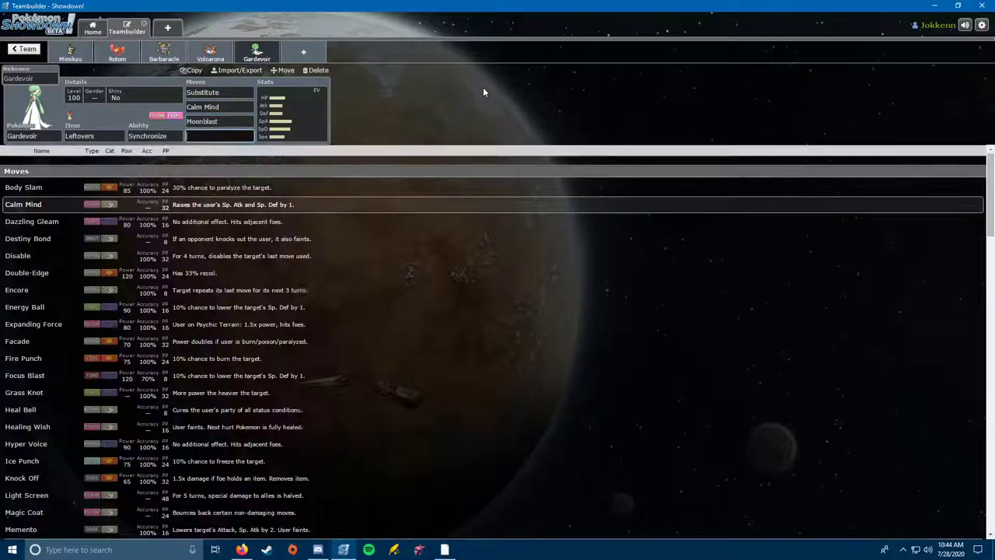
text(psychic)
key(Return)
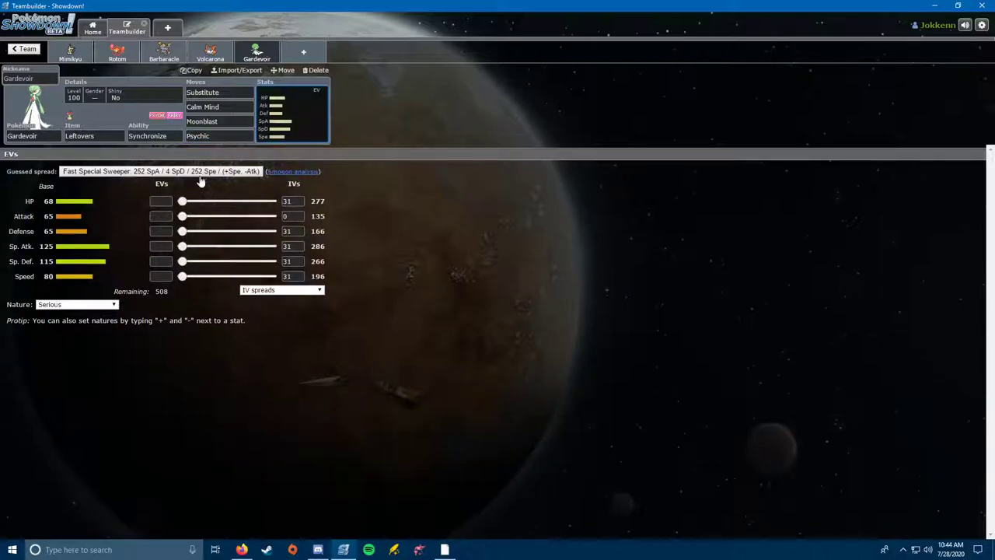
Apply the guessed 252 SpA / 4 SpD / 252 Spe Timid spread, then browse Gardevoir's move choices.
click(199, 174)
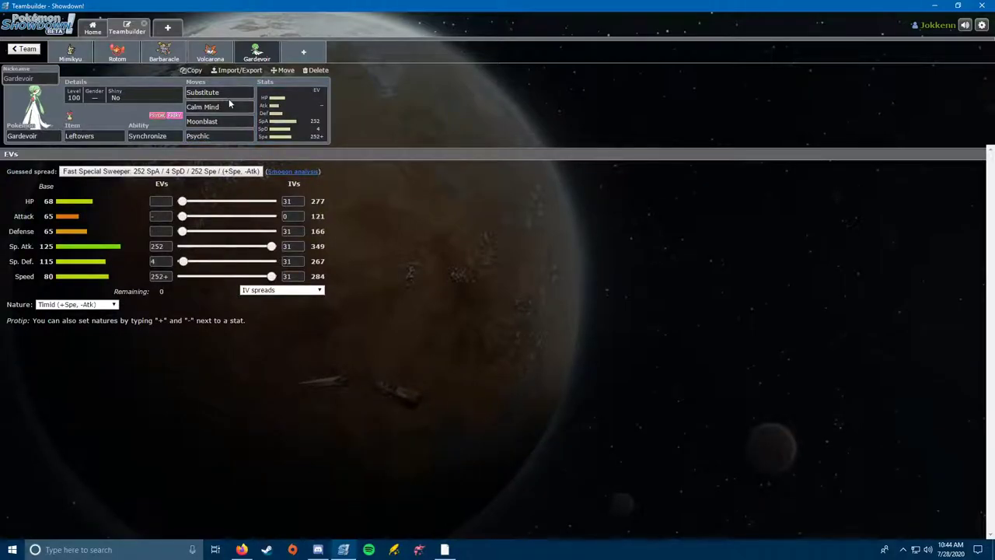
click(229, 104)
scroll(149, 245, down, 3)
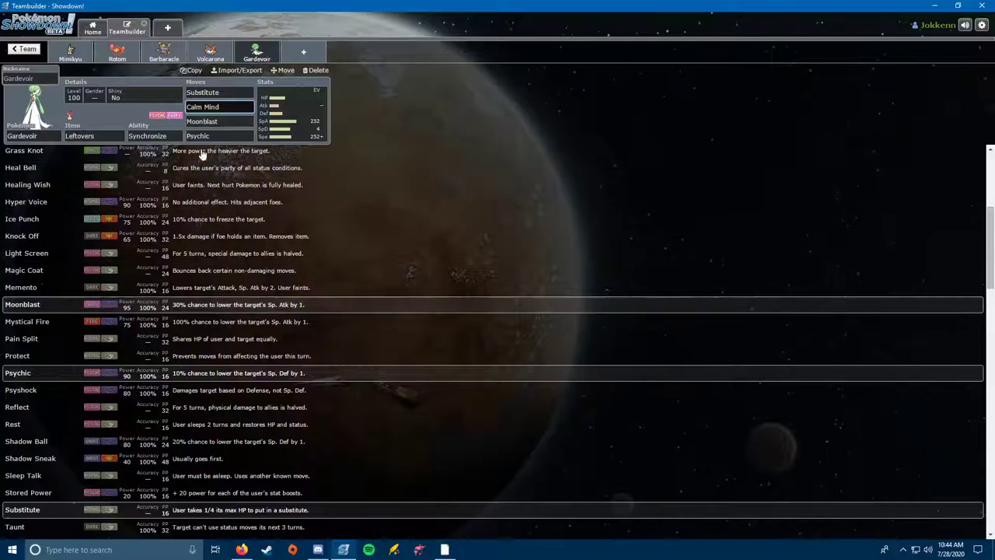
scroll(225, 222, up, 4)
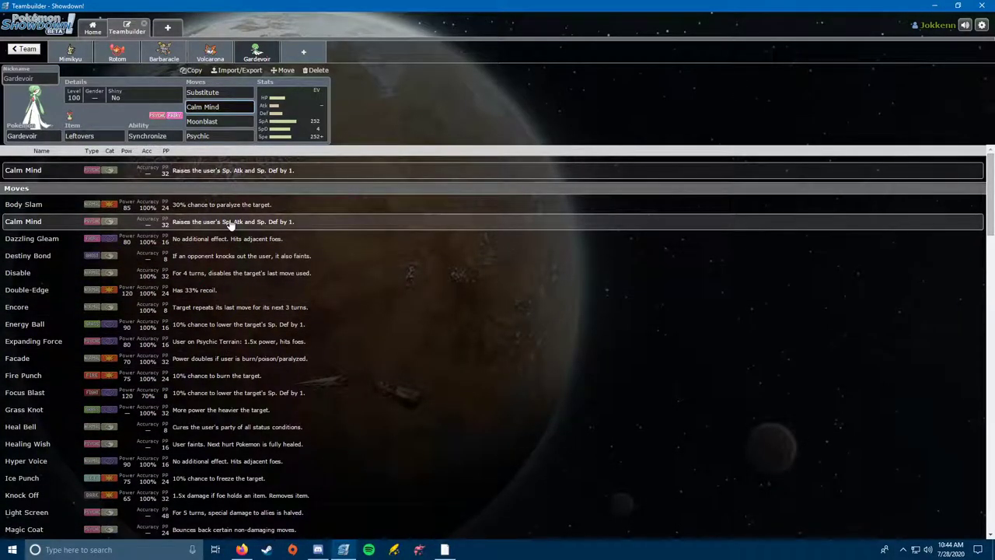
click(214, 93)
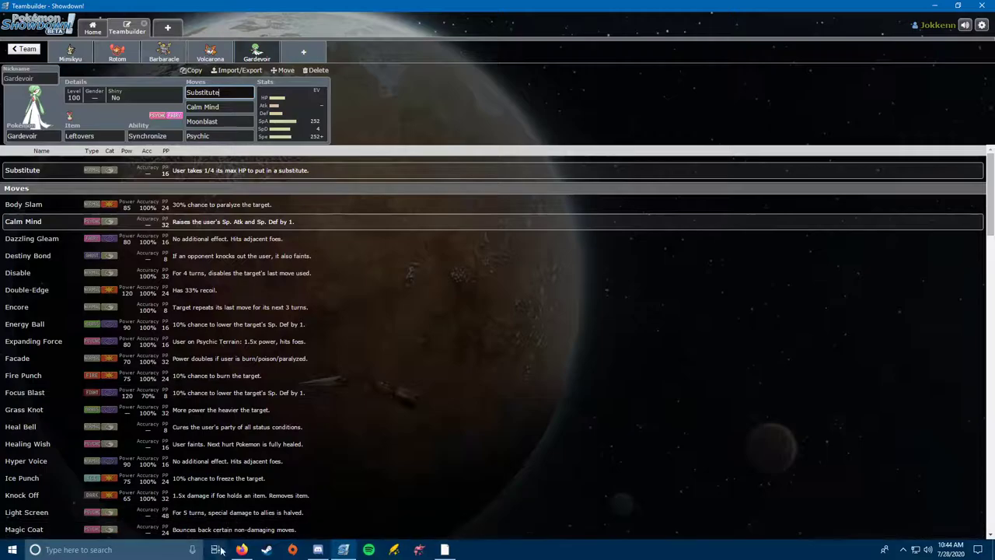
Play the Gen 8 Custom Game replay and pause it after Inteleon's Turn 2 Focus Energy.
click(240, 549)
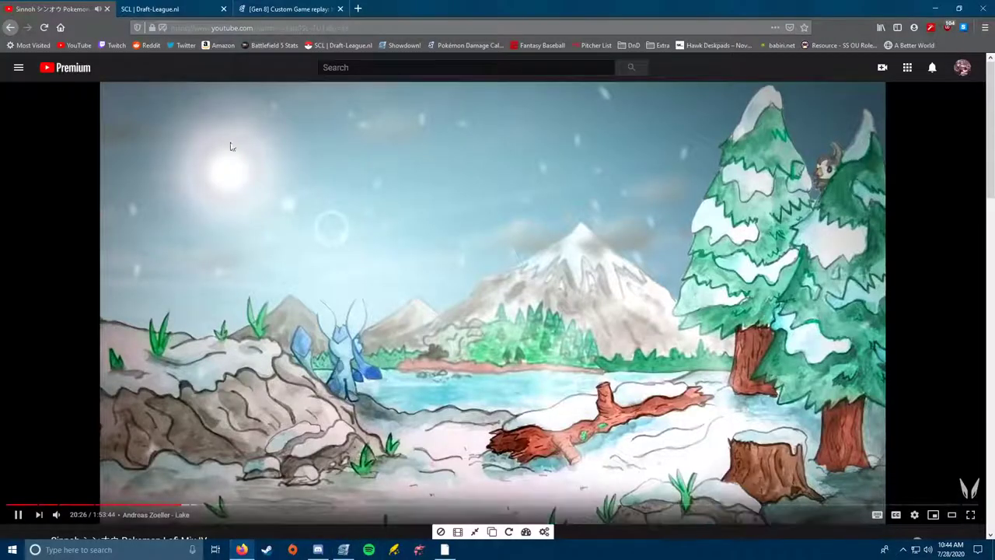
click(288, 8)
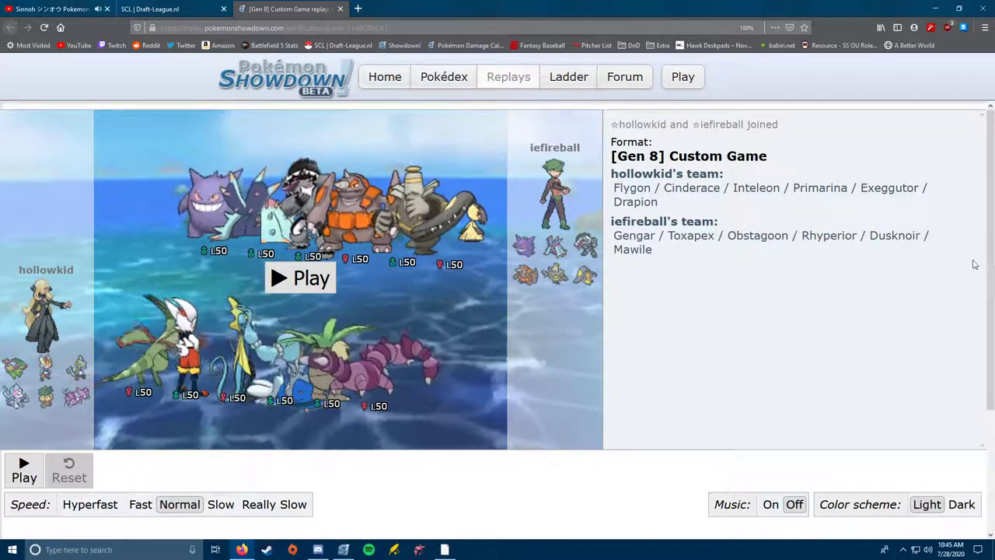
click(326, 280)
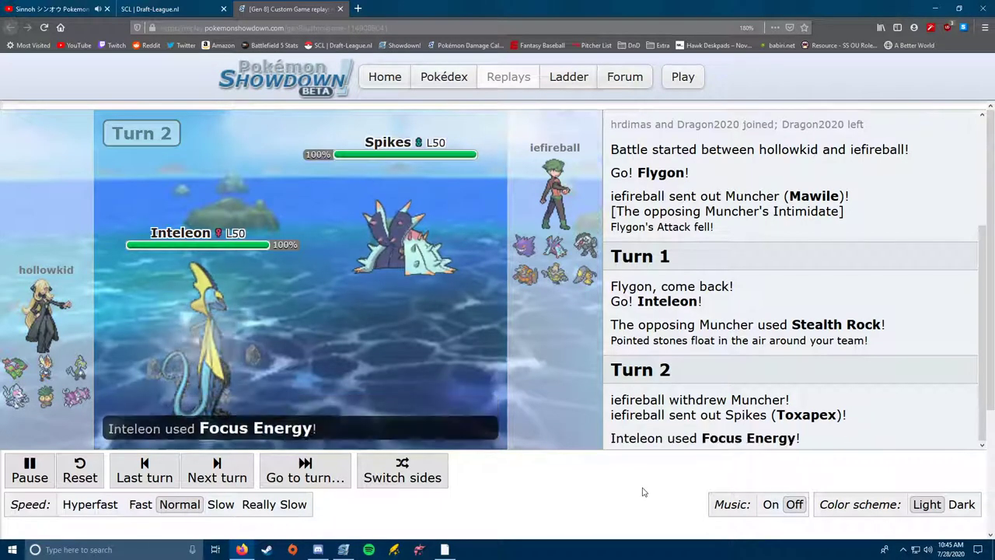
click(26, 475)
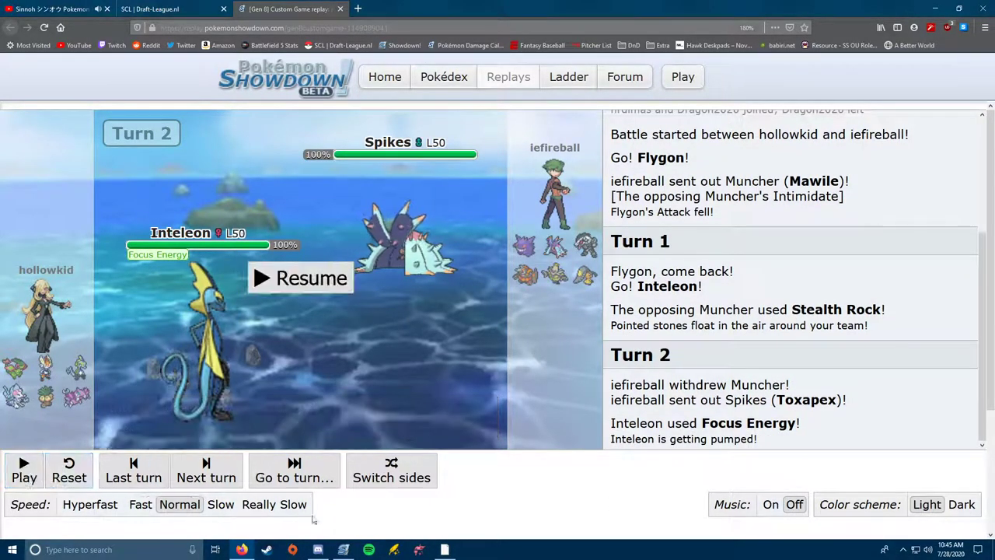
mouse_move(208, 397)
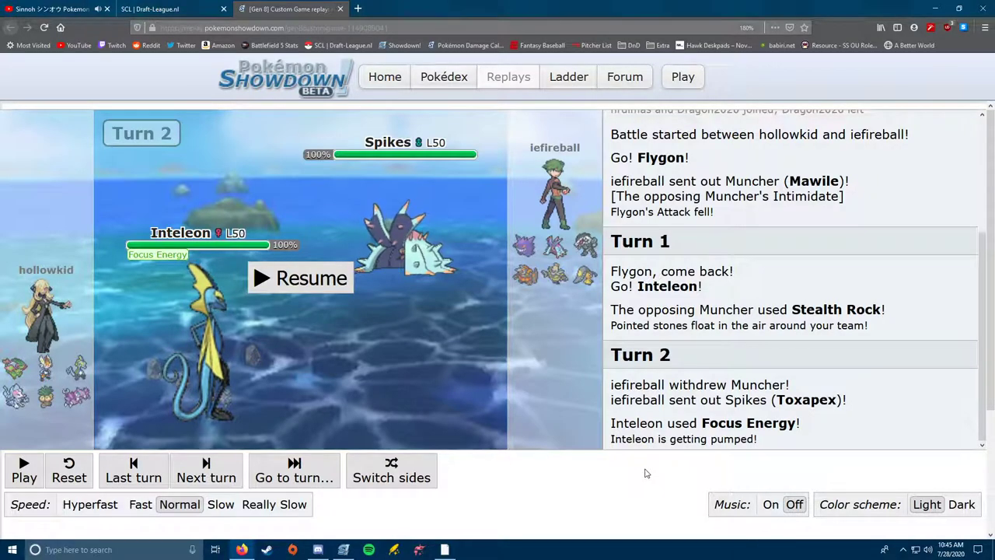
Resume the replay to Turn 6, then inspect the opponent's team icons.
click(299, 278)
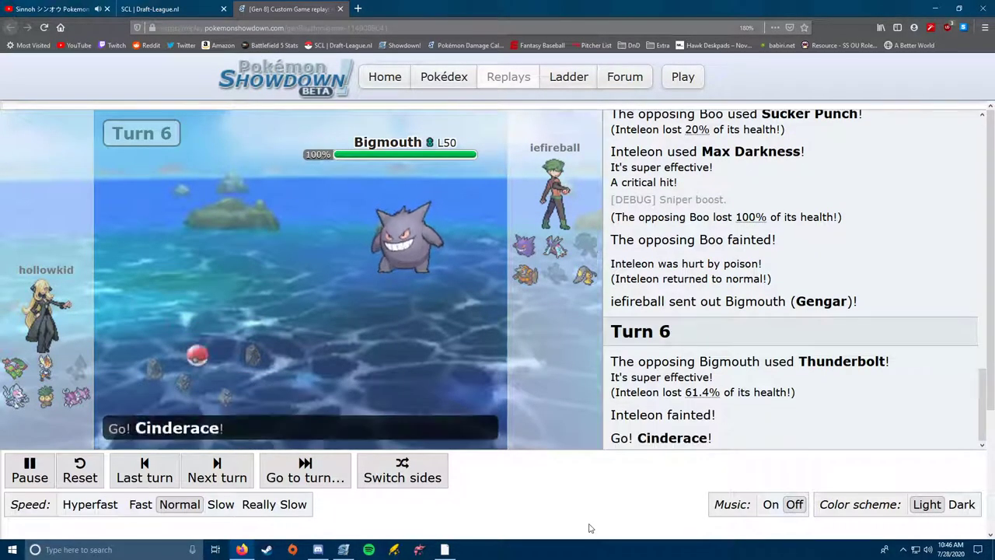
click(45, 483)
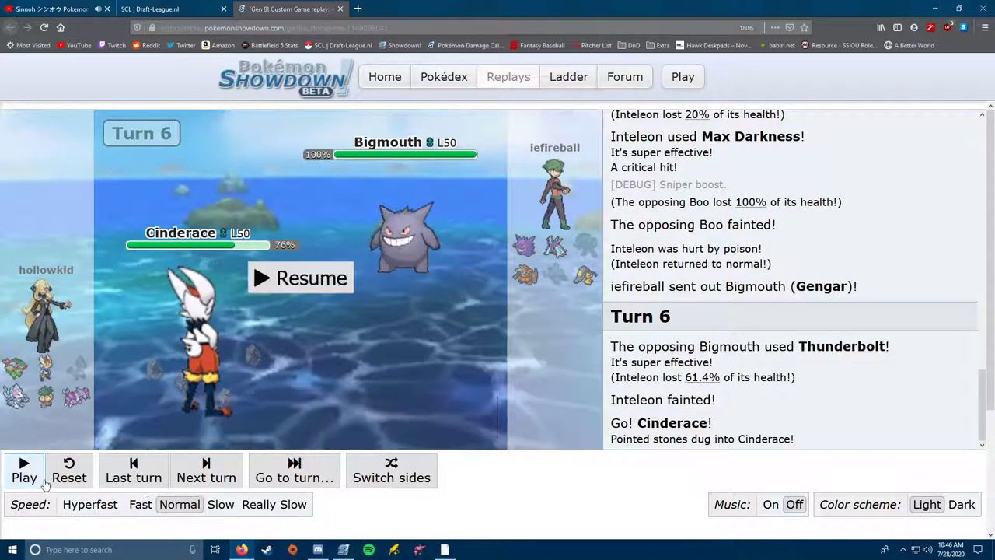
mouse_move(556, 278)
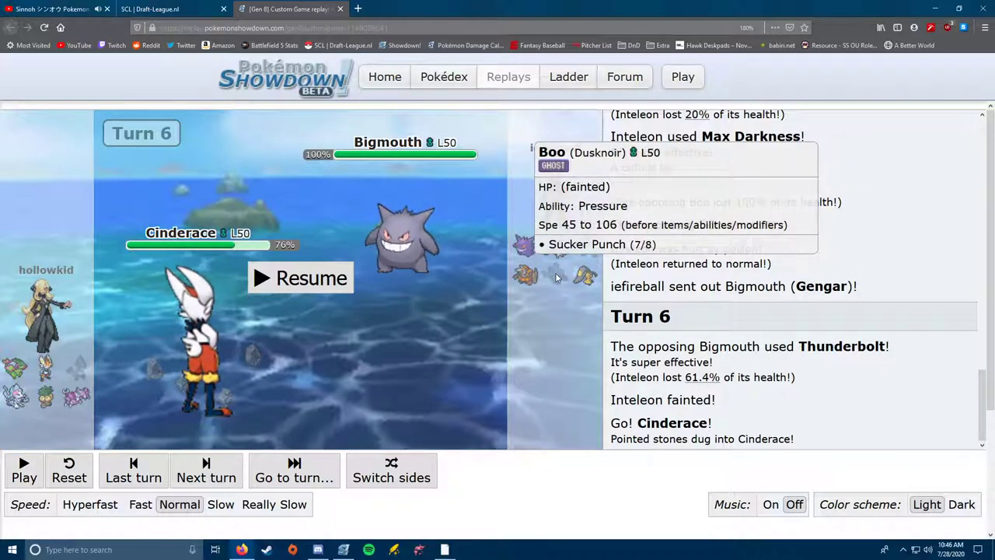
mouse_move(555, 250)
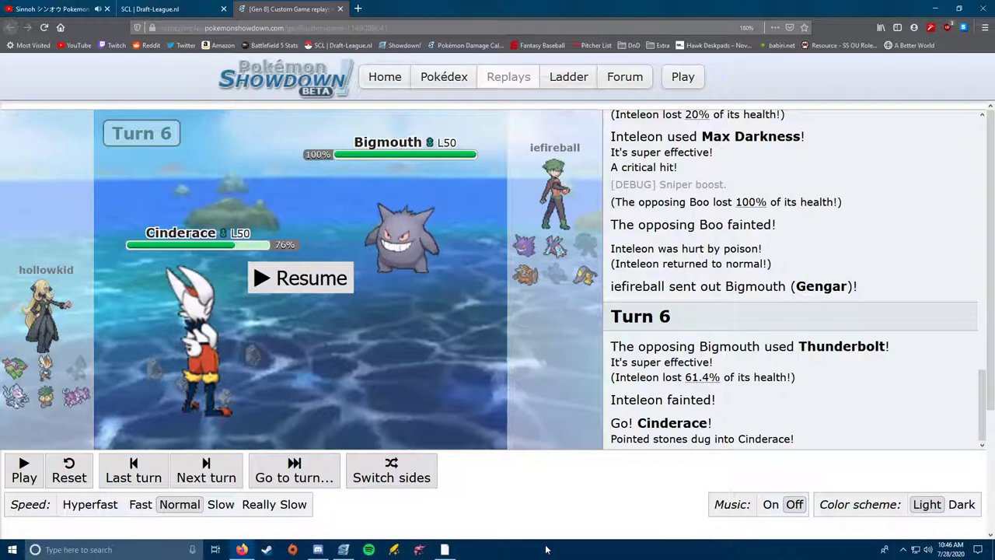
Reset the replay and replay it past Turn 1's Stealth Rock to Inteleon's Turn 3 Dynamax.
click(342, 549)
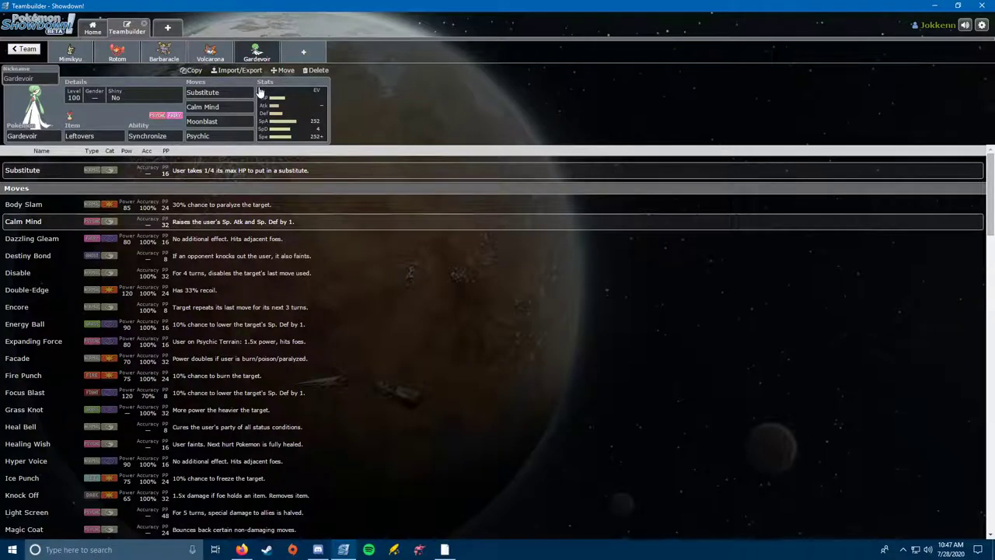
click(235, 549)
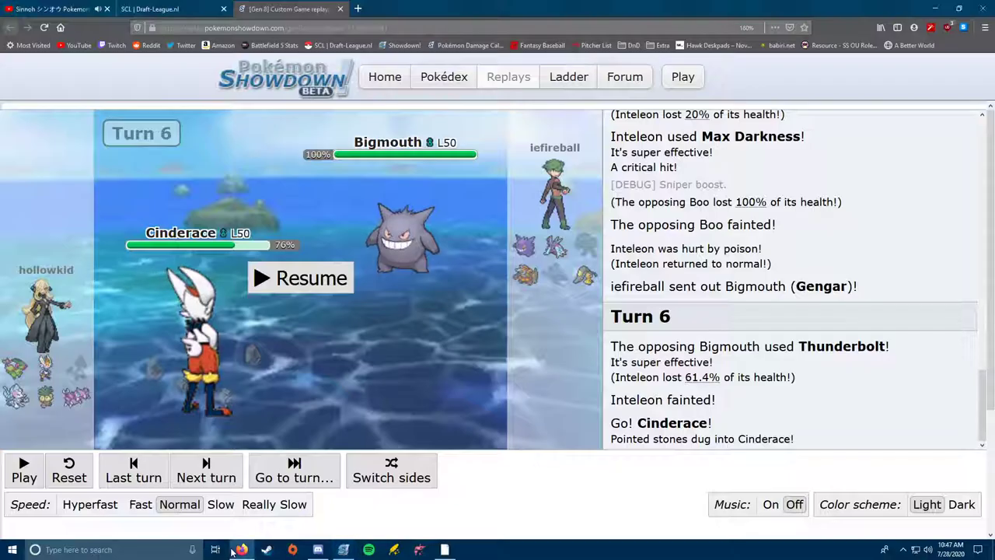
click(69, 469)
click(300, 281)
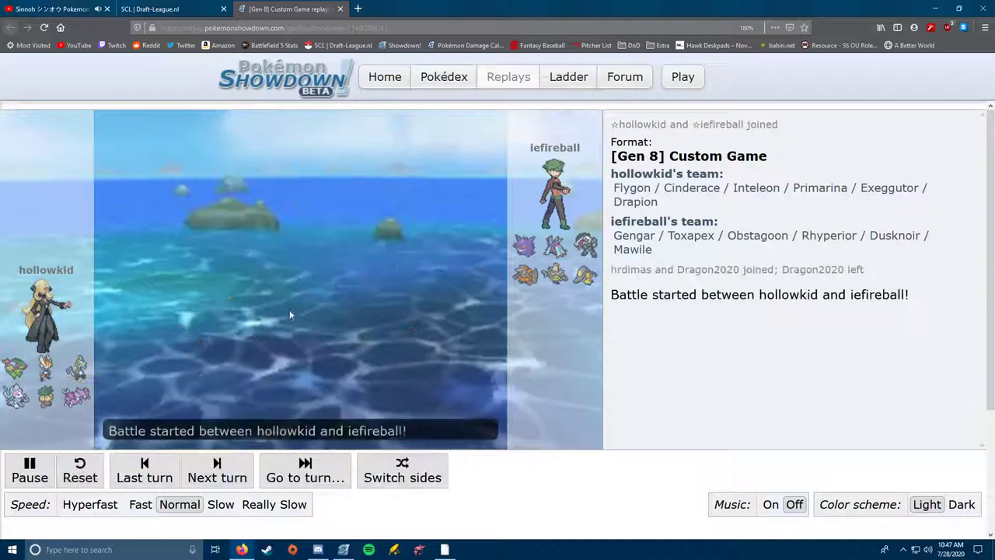
click(231, 472)
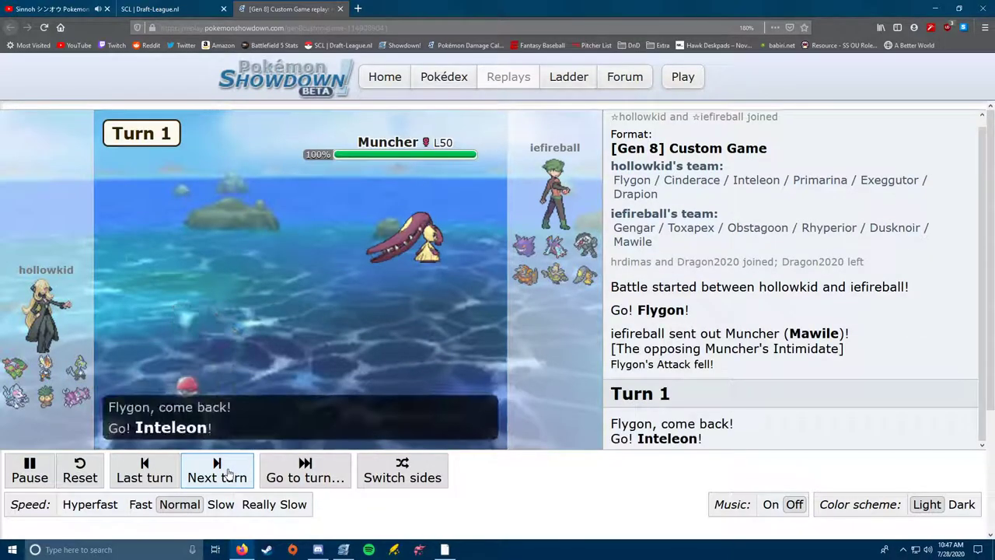
click(35, 475)
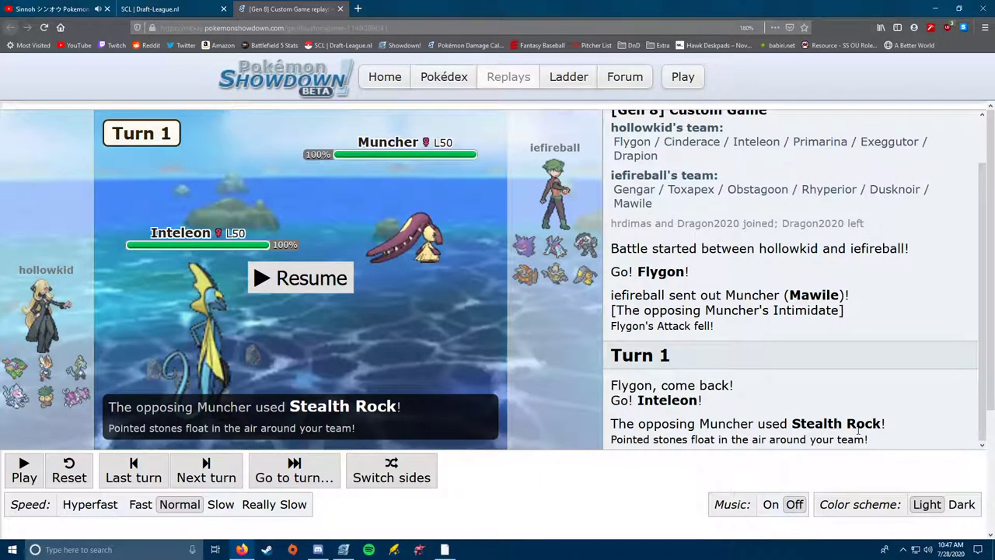
click(331, 277)
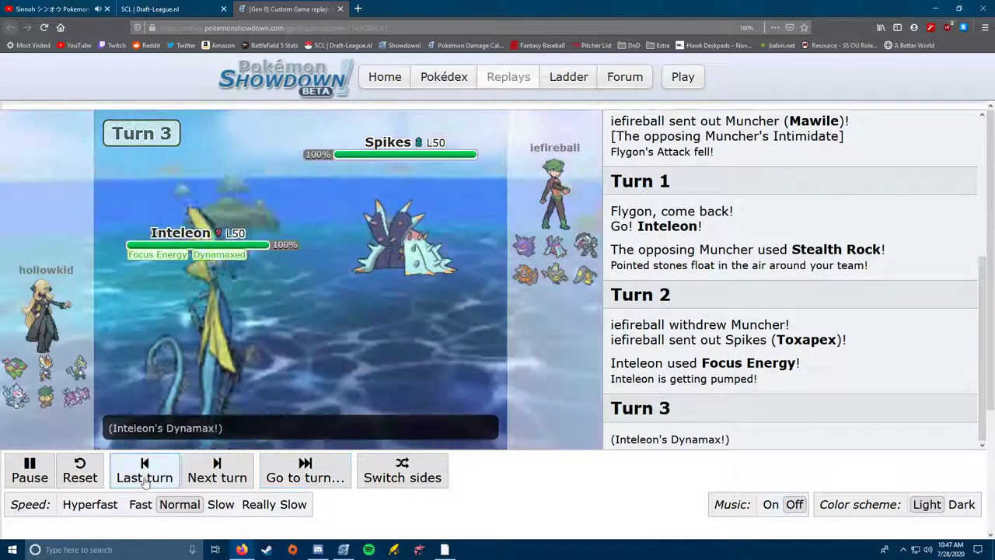
Go back to Turn 2's Focus Energy and resume playback toward Turn 4.
click(143, 479)
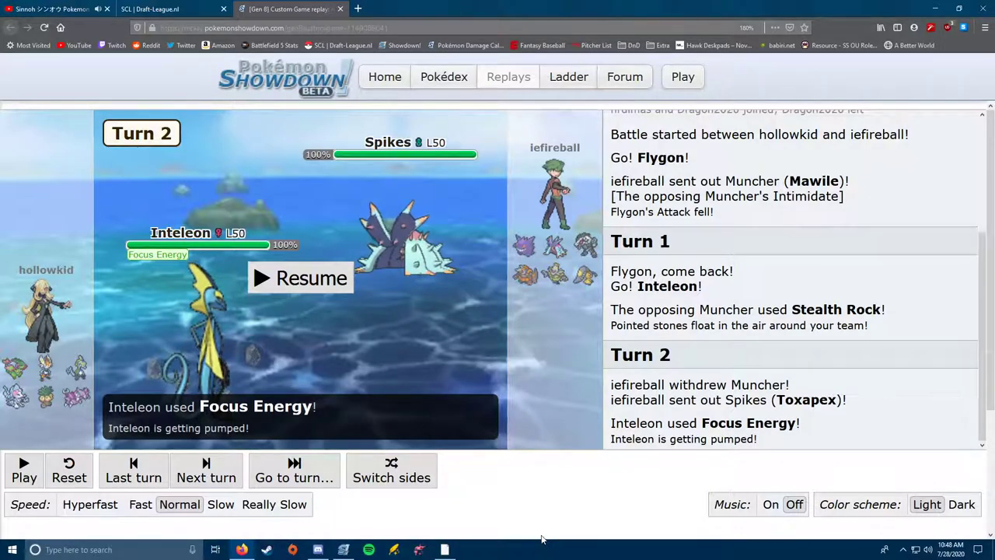
click(306, 293)
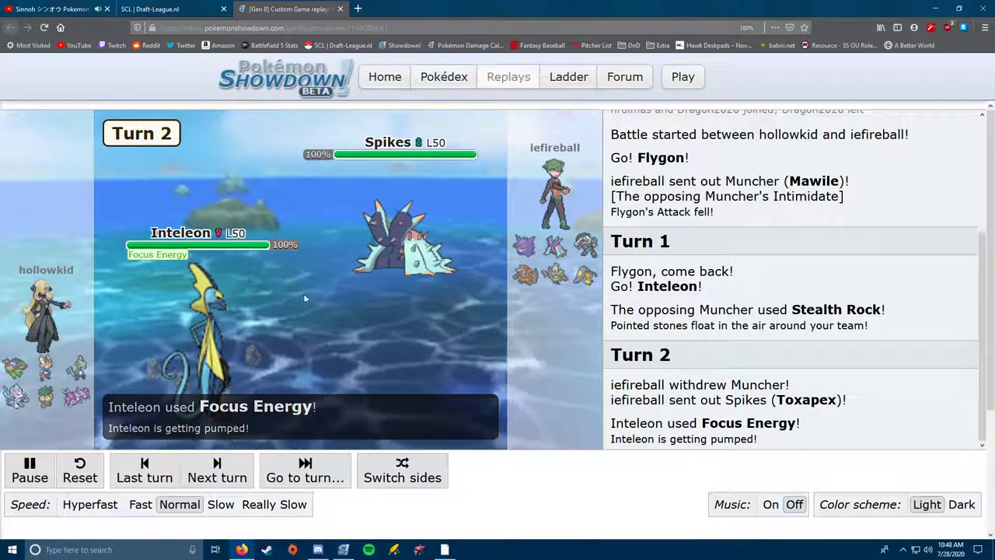